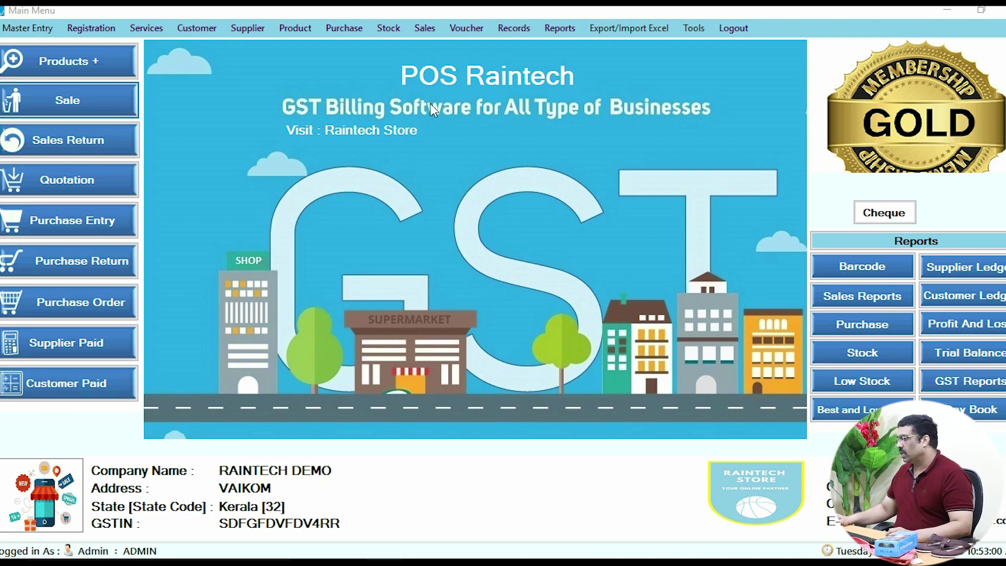
Step: Open the Sale form, check its product name list, and return to the main menu
left_click(67, 105)
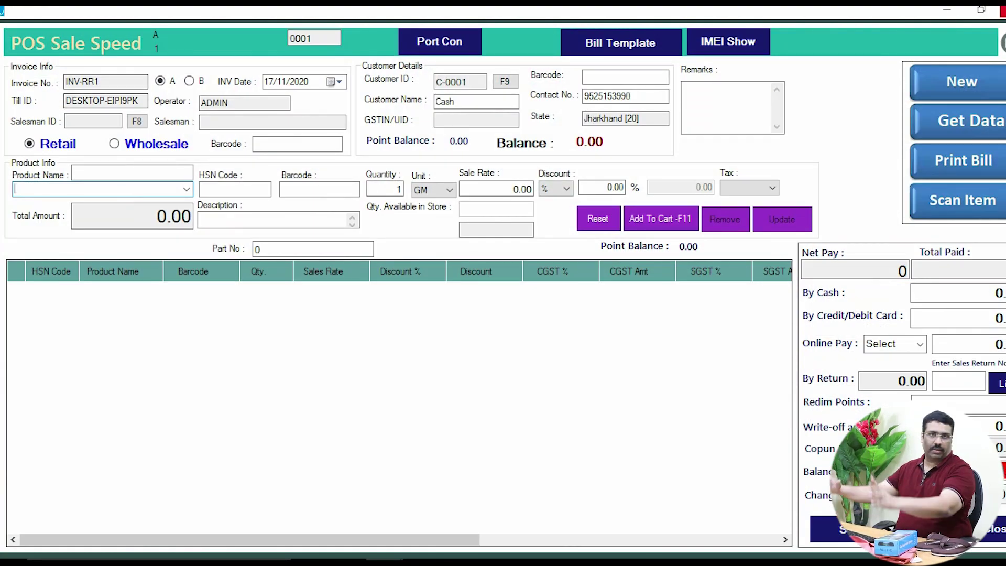
left_click(1002, 9)
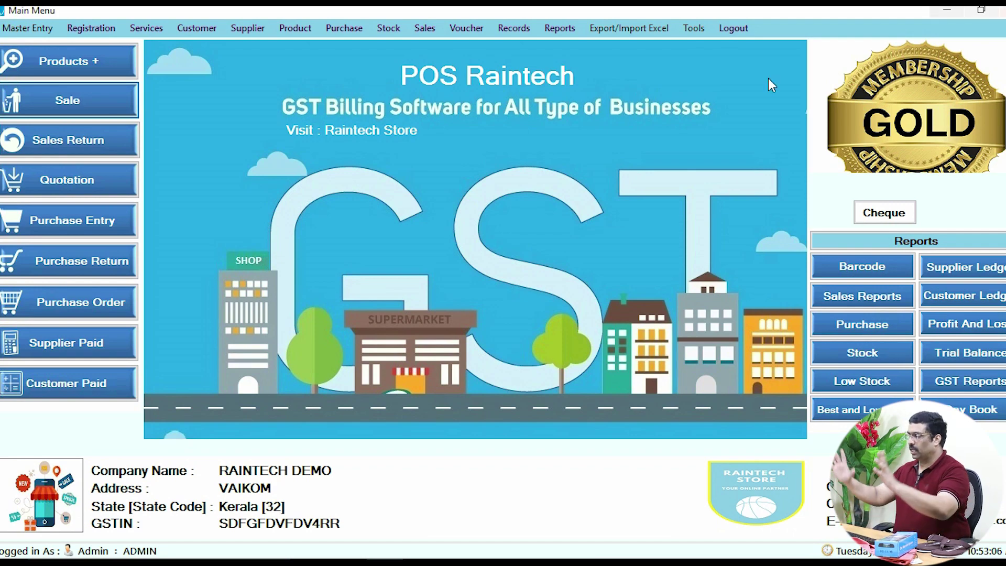
left_click(117, 100)
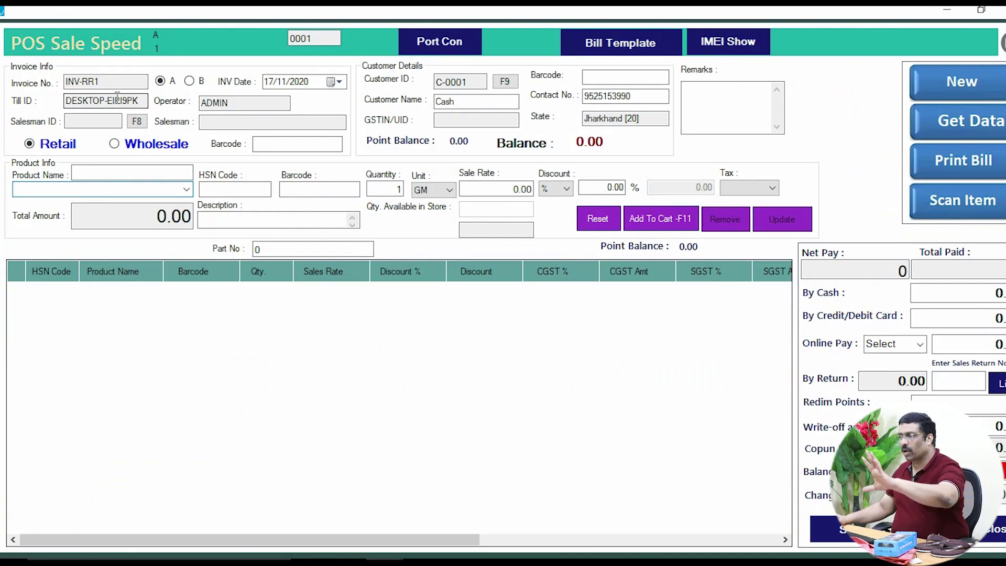
left_click(186, 189)
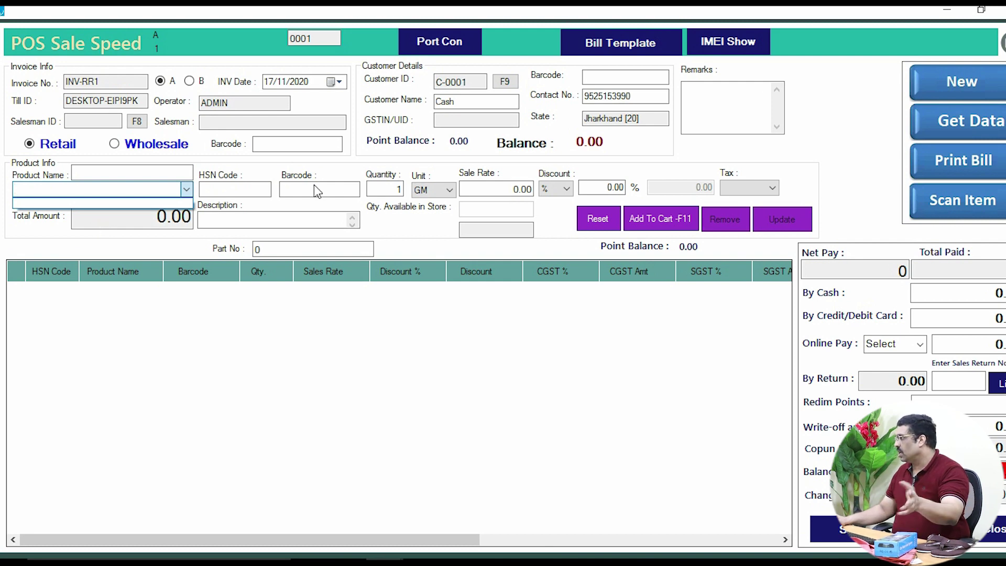
key("Escape")
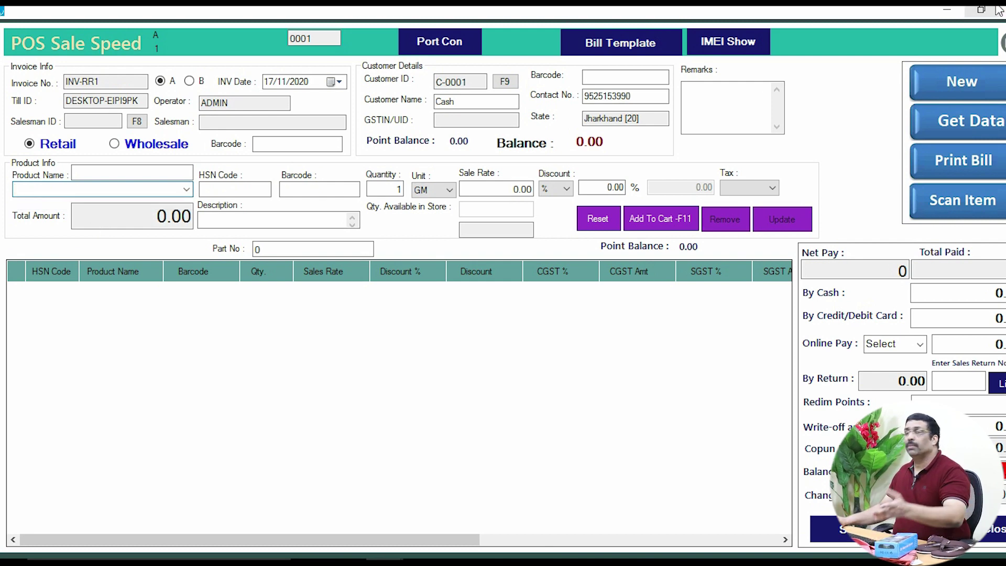
left_click(1001, 11)
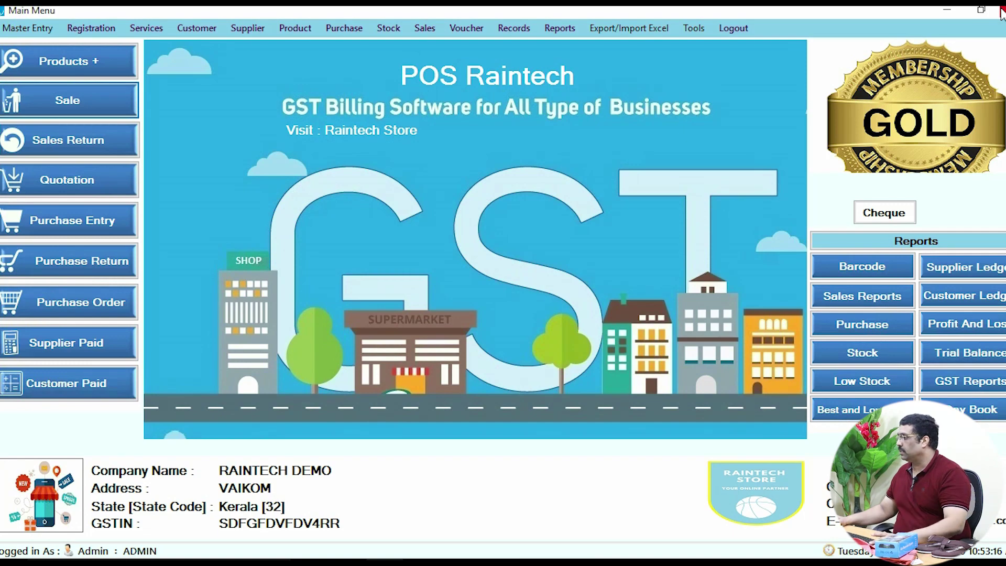
Step: Minimize the billing software and open the Book1 workbook from the desktop in Excel
left_click(946, 10)
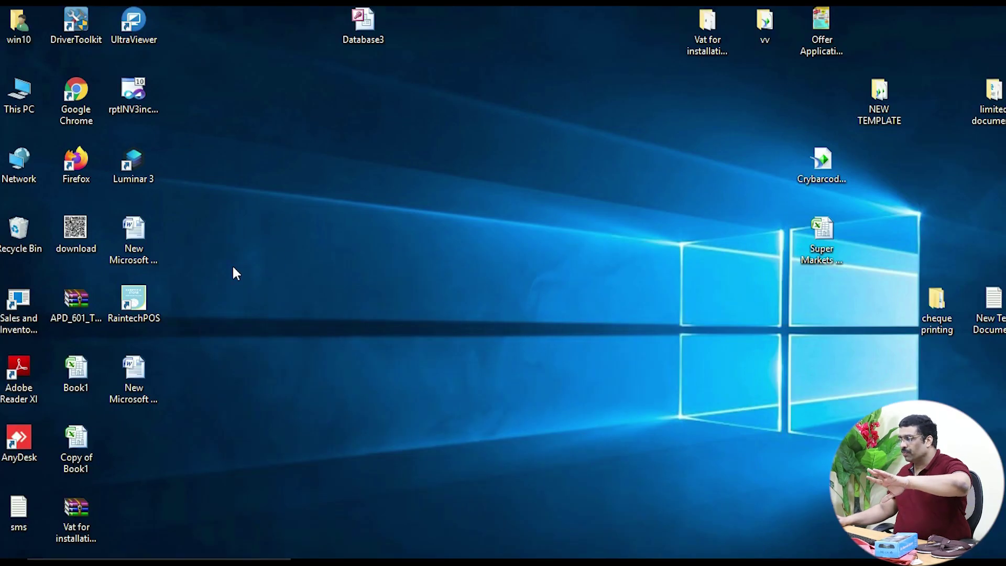
double_click(76, 377)
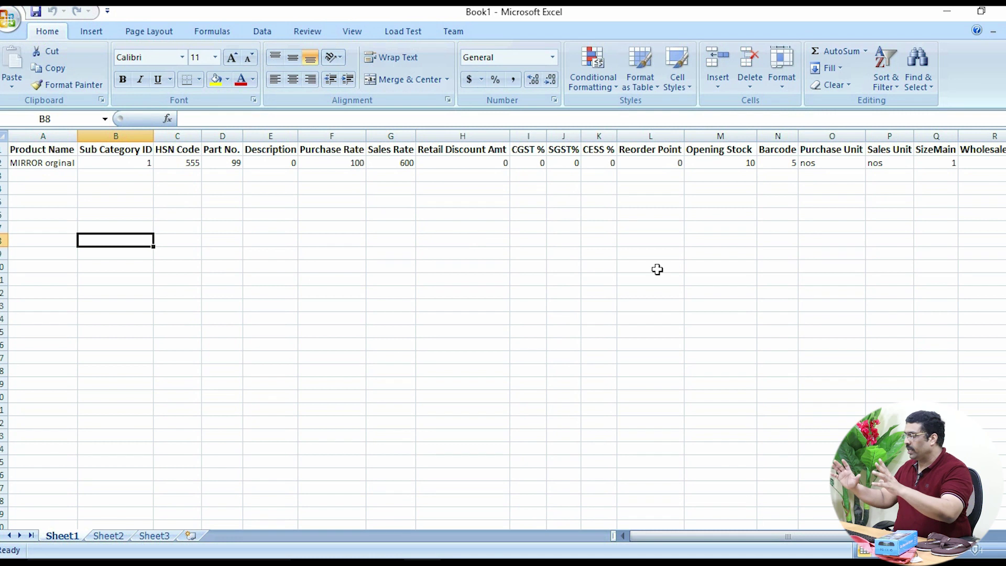
Step: Examine the product column headings and the sample MIRROR orginal row, from Product Name through Barcode and Sales Unit
left_click(657, 269)
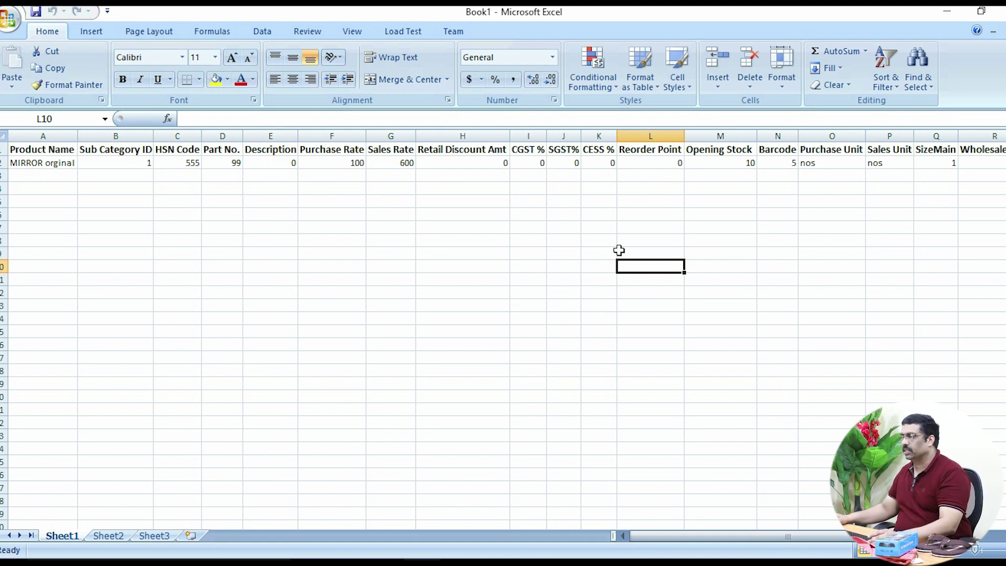
left_click(183, 265)
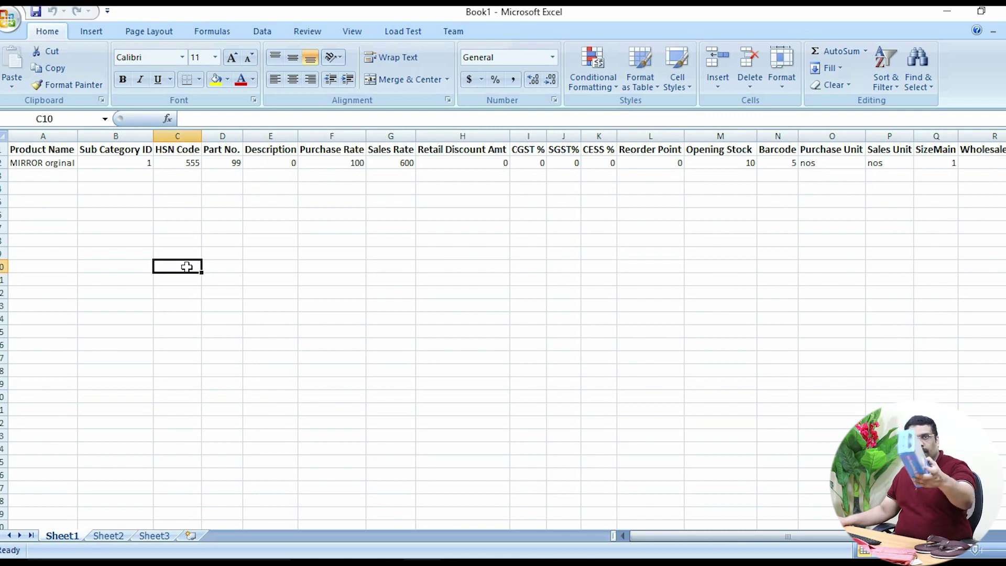
left_click(109, 279)
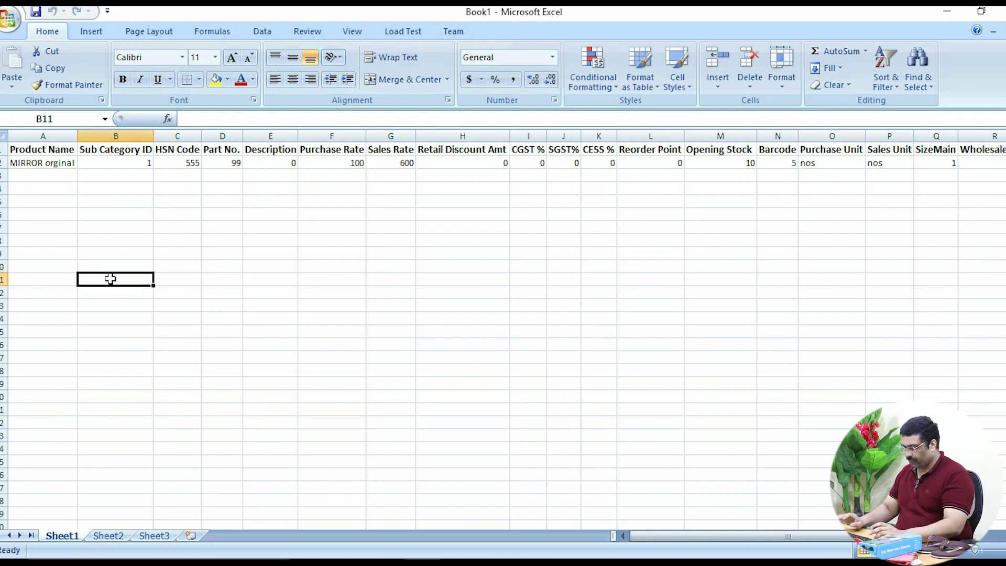
left_click(37, 160)
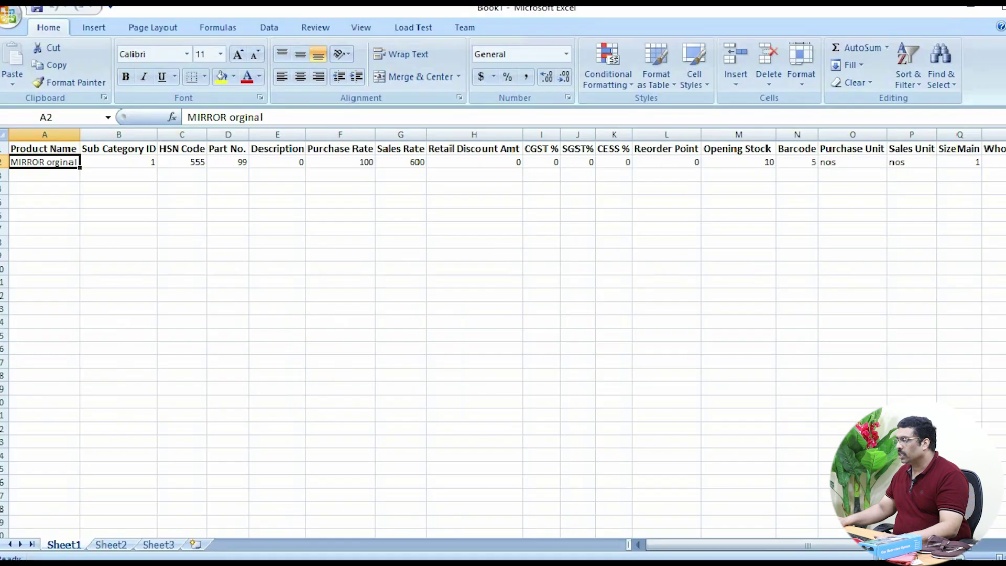
left_click(269, 317)
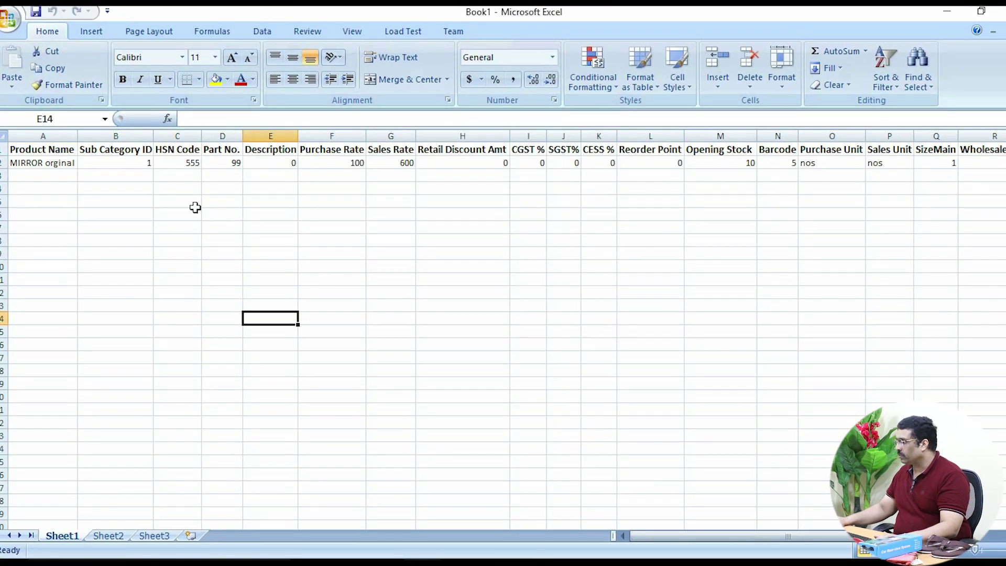
left_click(889, 227)
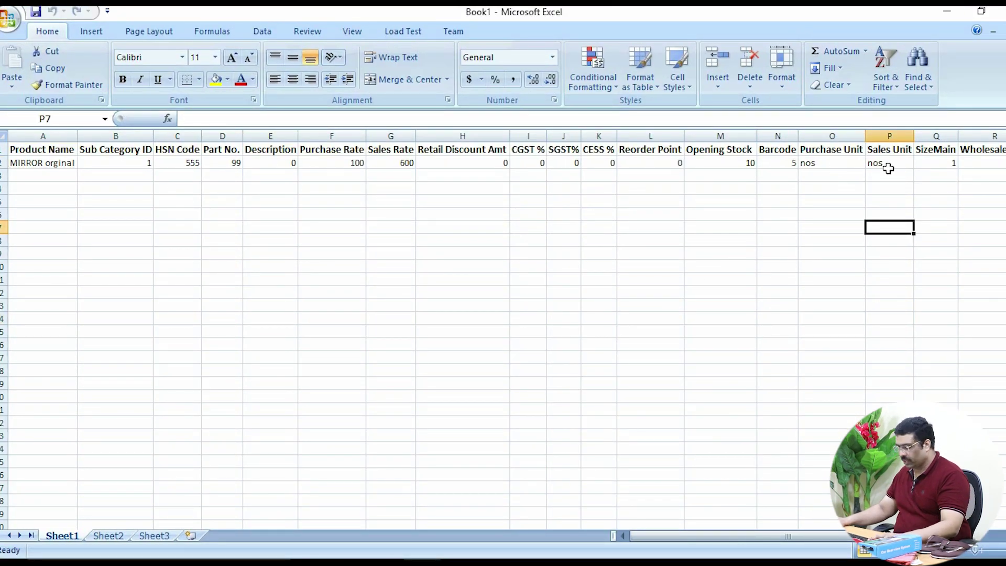
left_click(785, 162)
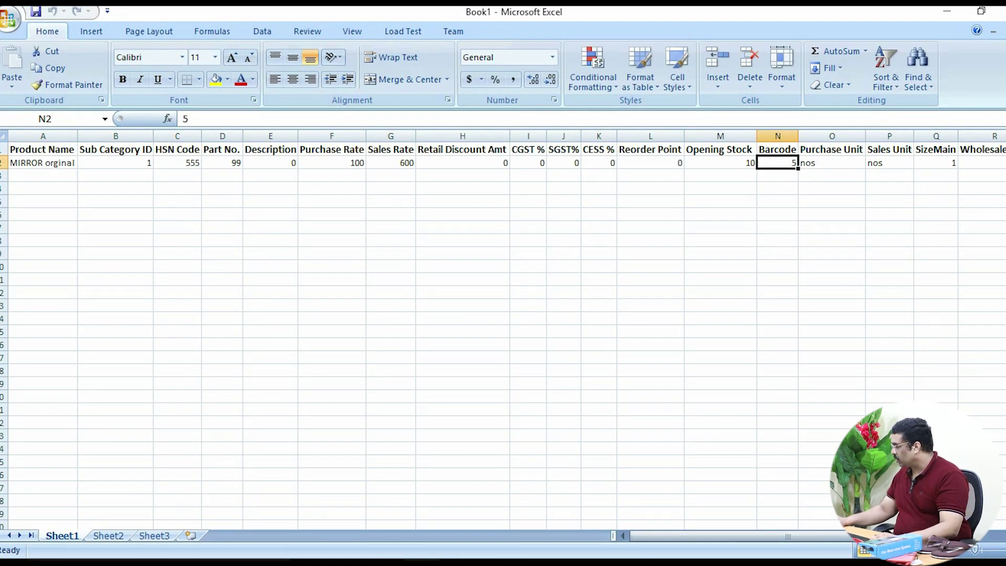
scroll(503, 330, "right", 2)
scroll(503, 330, "up", 1)
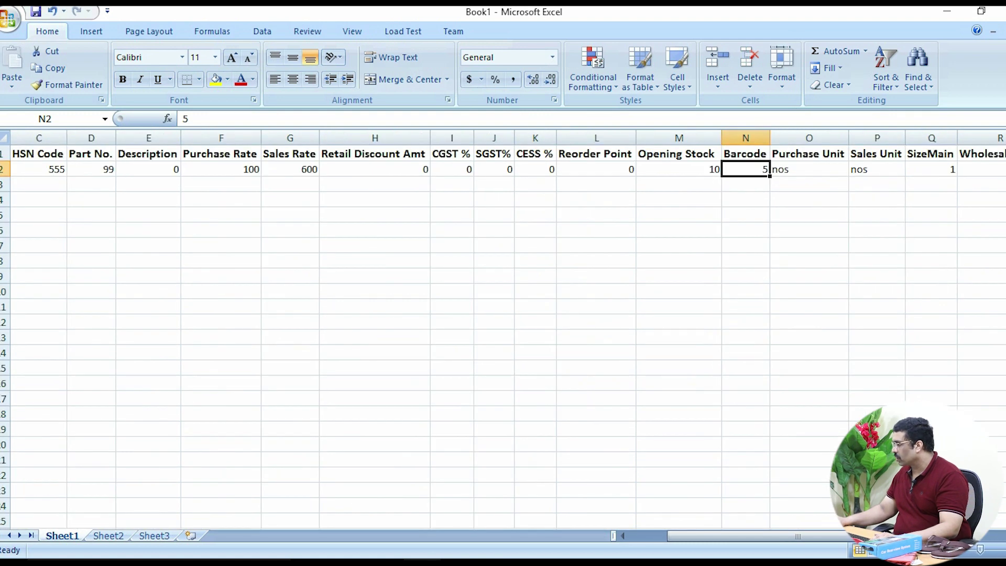
scroll(503, 330, "right", 2)
scroll(503, 330, "up", 1)
Step: Enter 10 as the Opening Stock of the MIRROR orginal product in cell M2
left_click(714, 157)
left_click(711, 174)
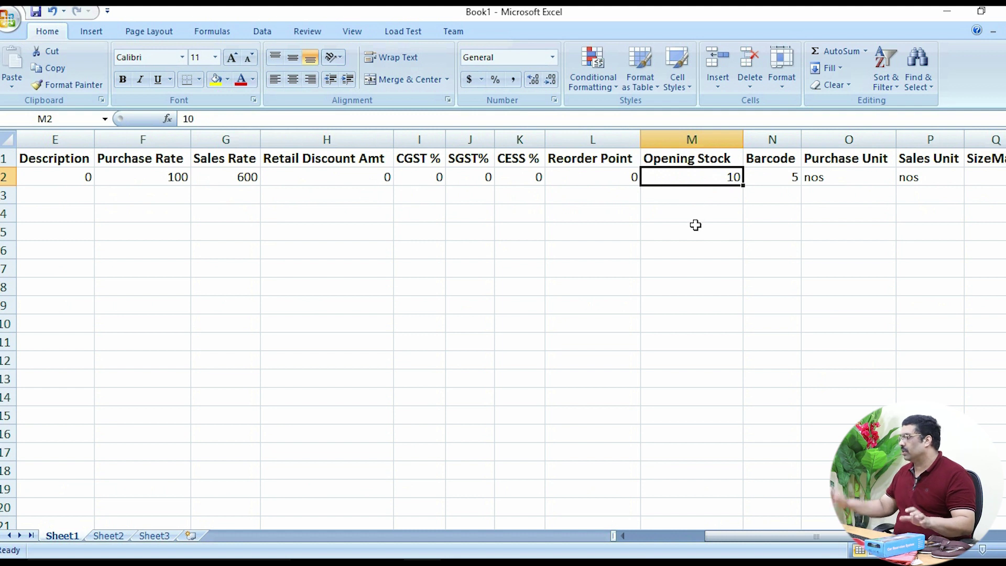
type("10")
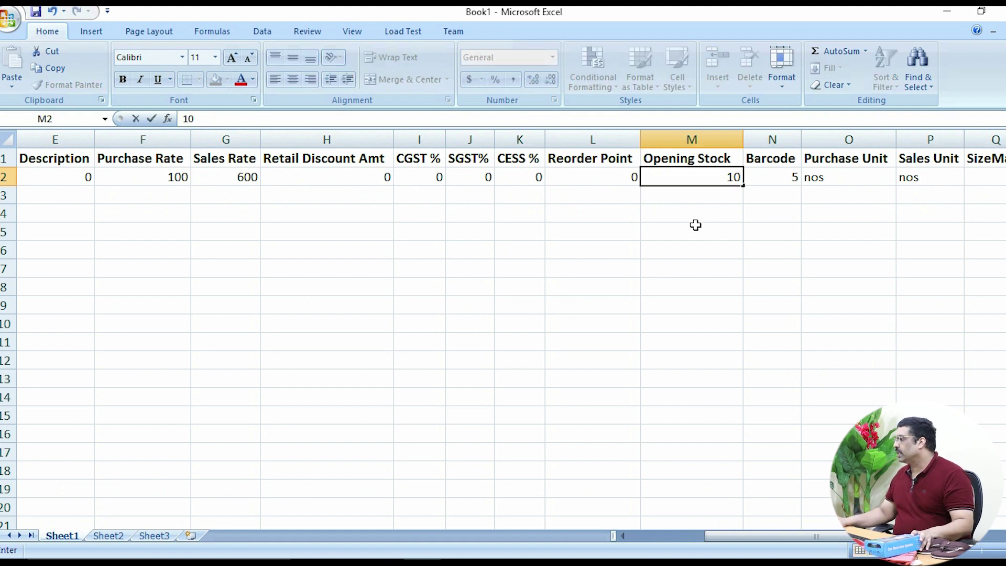
left_click(770, 232)
Step: Review the Barcode and Sales Rate entries of the MIRROR orginal row and return to the first columns
key("Up")
key("Up")
key("Up")
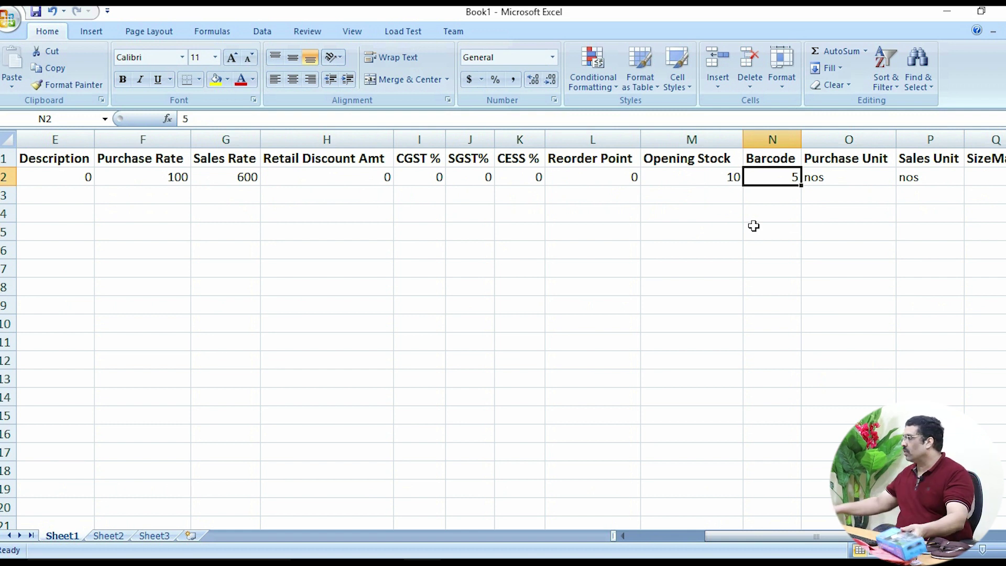
key("Down")
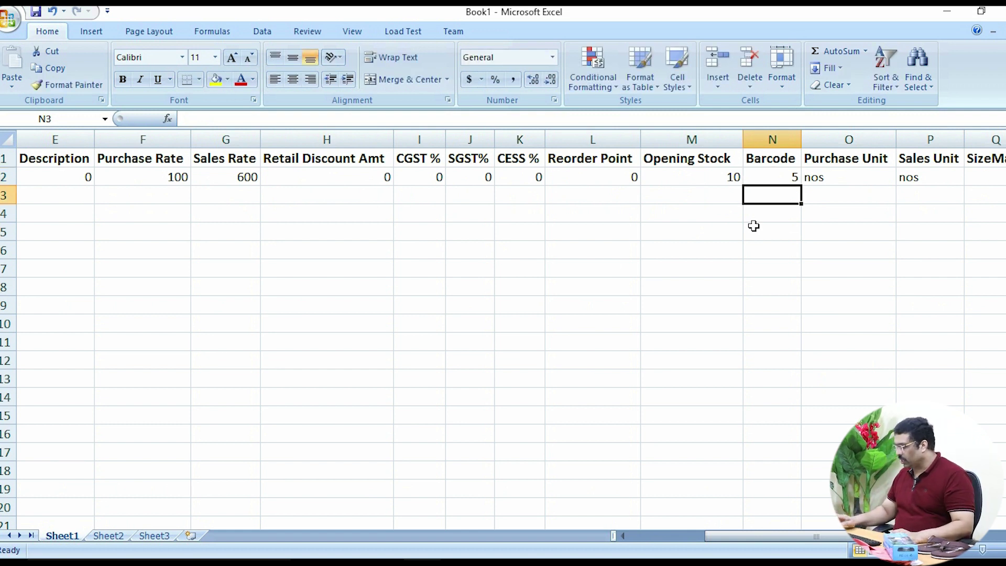
left_click(553, 255)
left_click(325, 181)
key("Left")
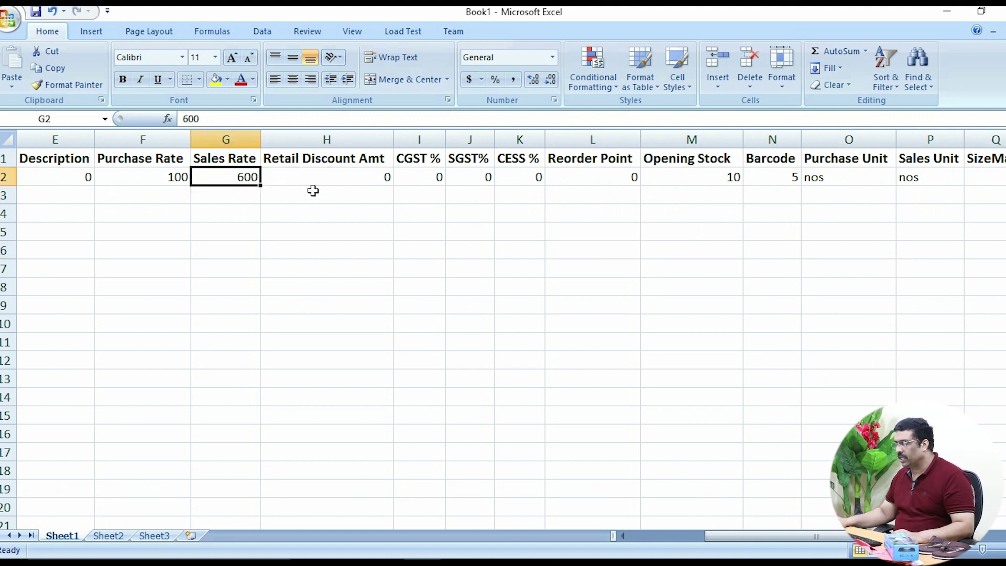
key("Home")
left_click(189, 209)
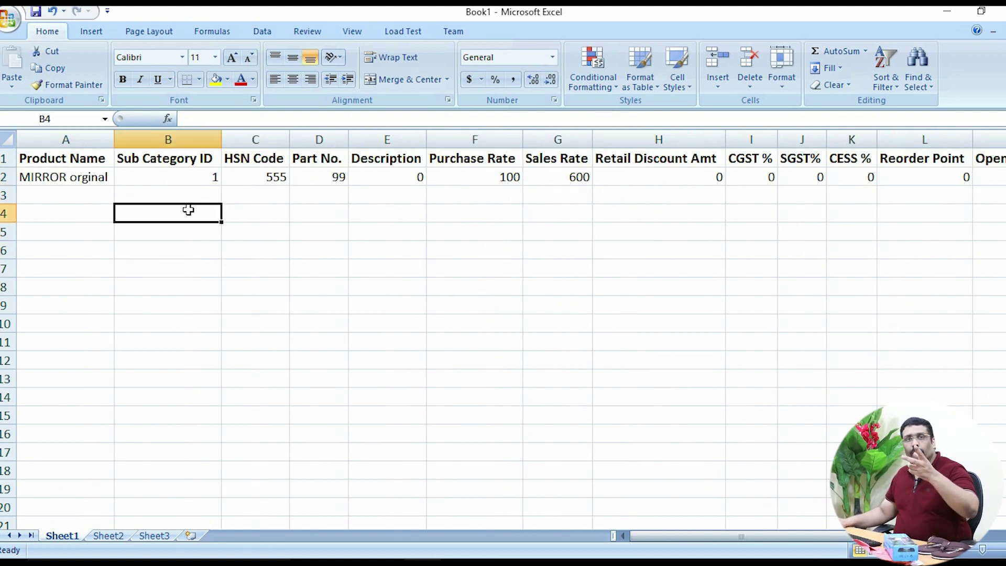
Step: Copy the whole MIRROR orginal row, from Product Name to Tax Type, down into rows 3 and 4
left_click(91, 175)
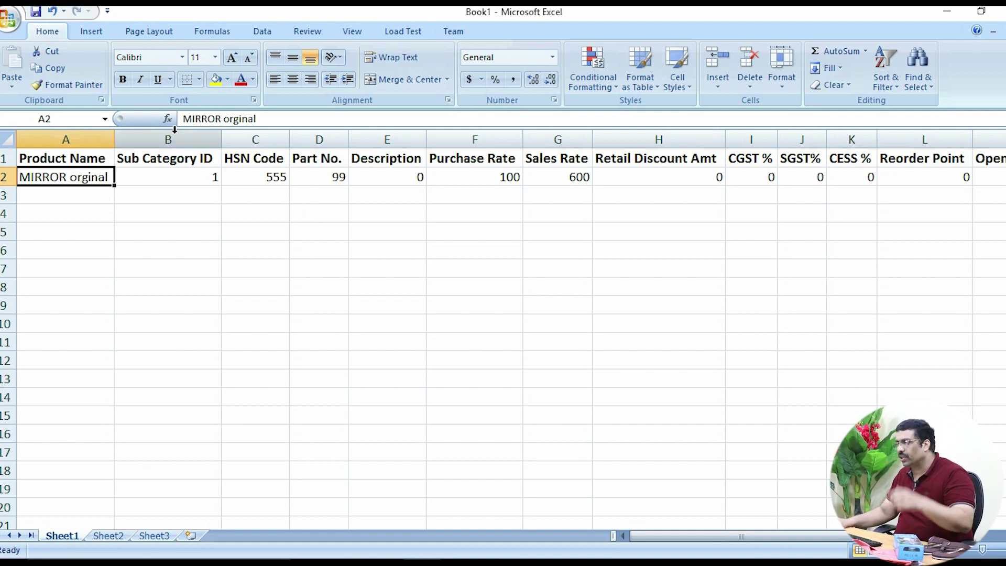
left_click(158, 232)
left_click(83, 178)
left_click_drag(83, 178, 943, 229)
left_click(836, 271)
left_click(457, 214)
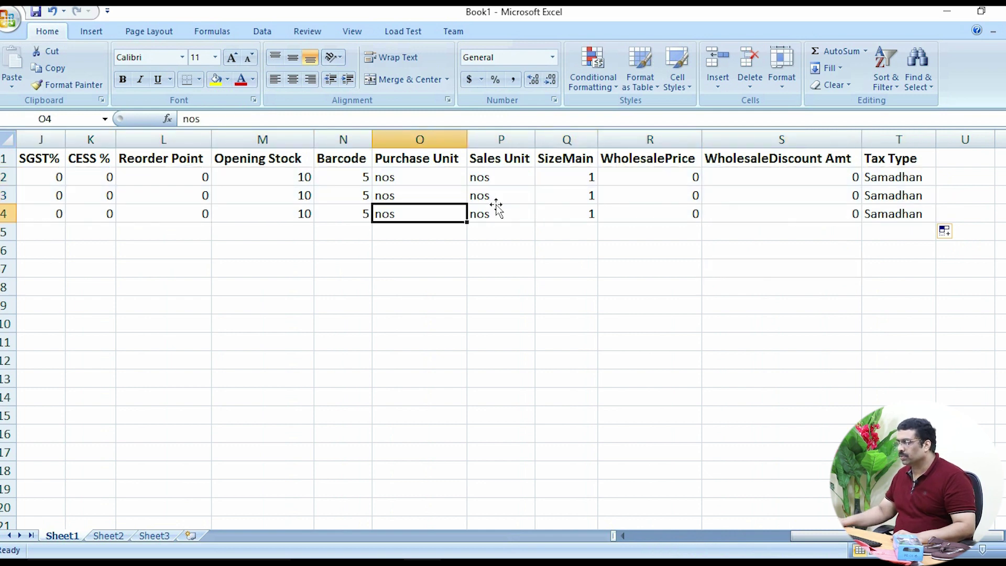
Step: Change the product name in cell A3 to MIRROR CHINA
key("Left")
key("Left")
key("Left")
key("Left")
key("Left")
key("Left")
key("Left")
key("Left")
key("Left")
key("Left")
key("Left")
key("Left")
key("Left")
key("Left")
left_click(67, 193)
double_click(109, 195)
left_click_drag(110, 194, 71, 192)
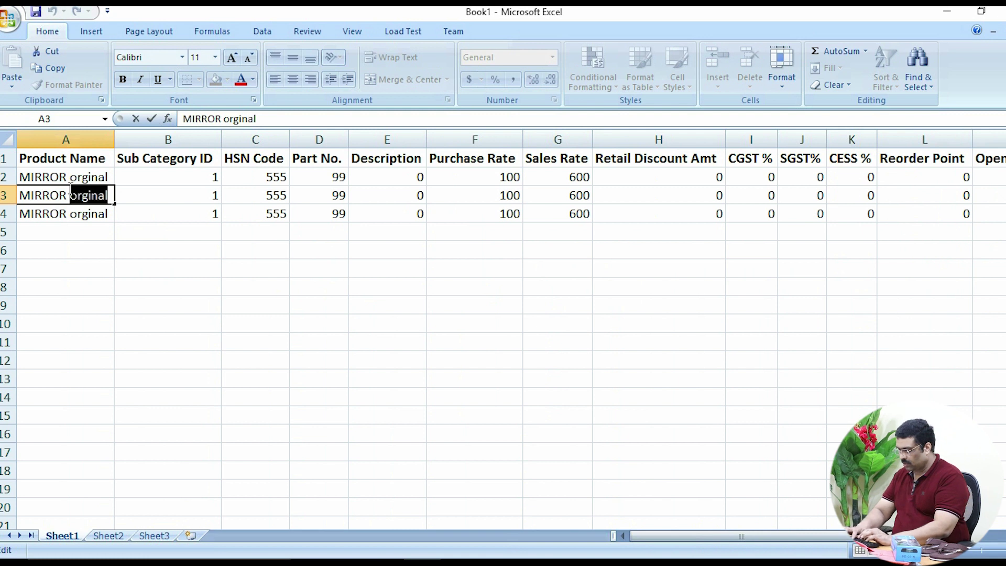
type("CHINA")
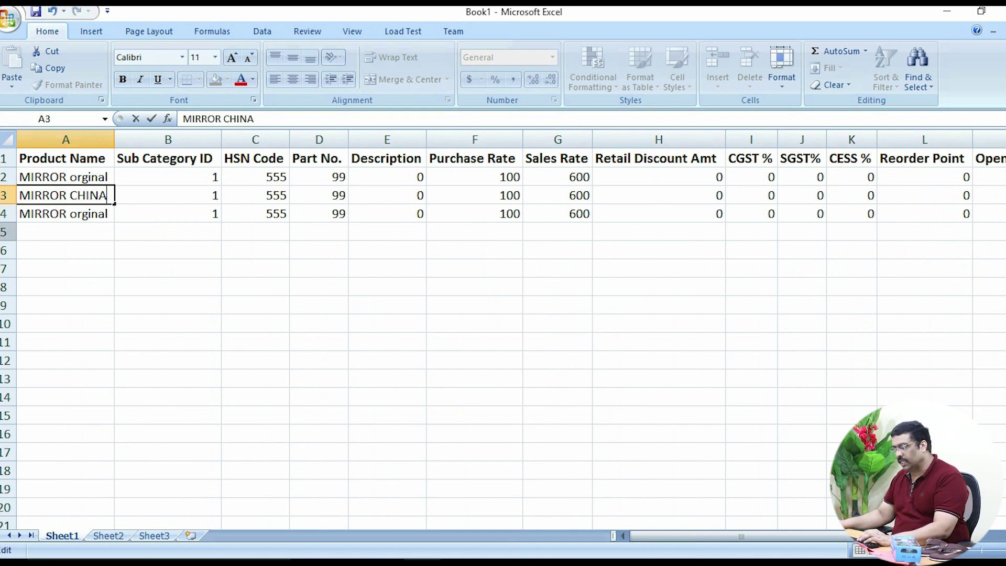
Step: Change the product name in cell A4 to MIRROR TAILAD
left_click(87, 214)
double_click(110, 213)
left_click_drag(111, 213, 70, 213)
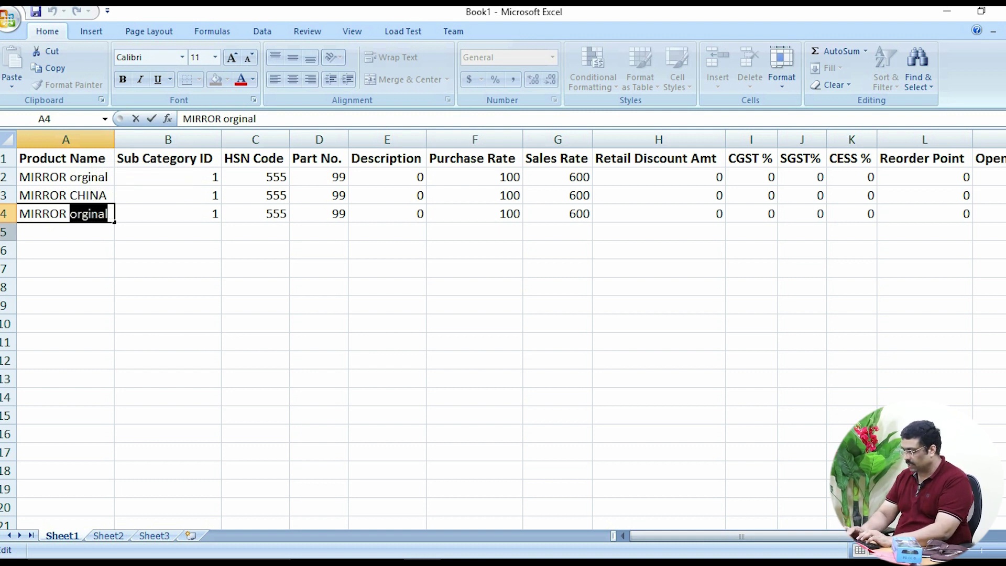
type("TAILAD")
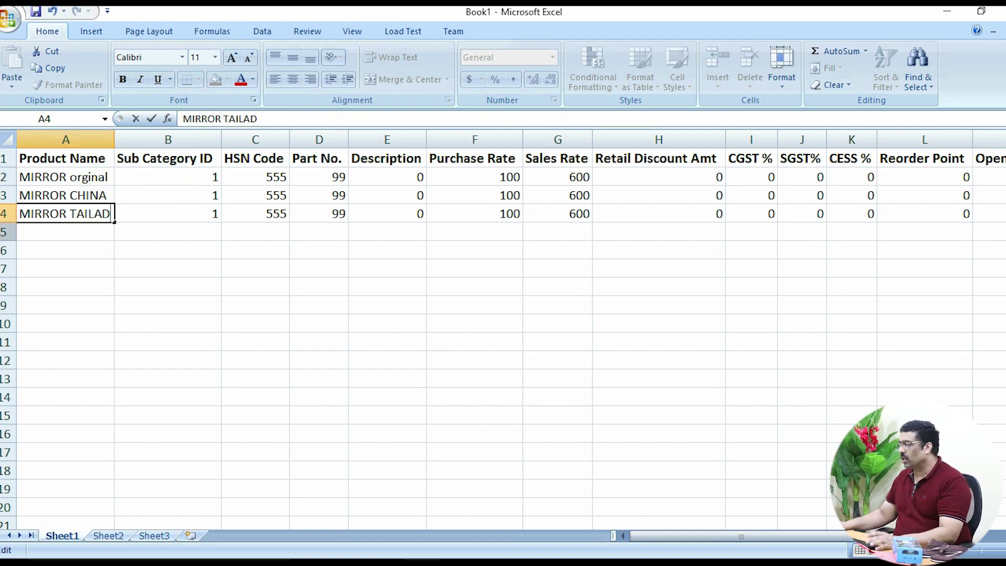
left_click(226, 344)
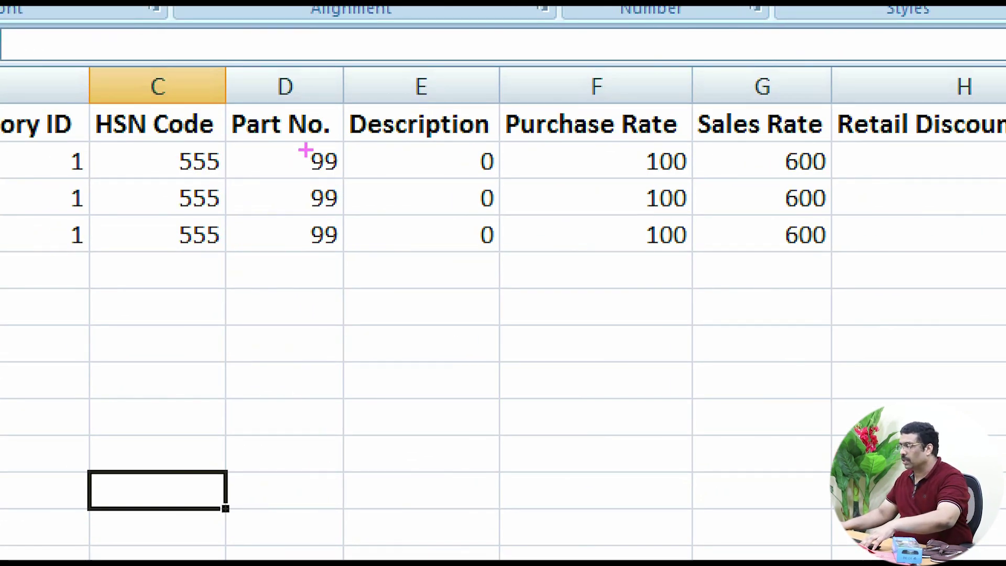
left_click_drag(257, 133, 337, 285)
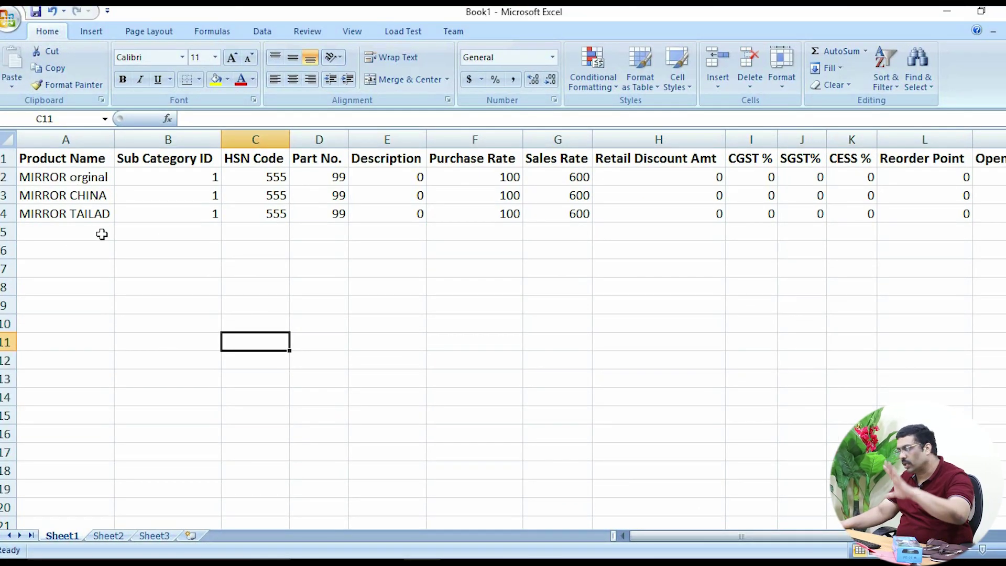
Step: Set the Sales Rate to 400 for MIRROR CHINA and 500 for MIRROR TAILAD
left_click(569, 228)
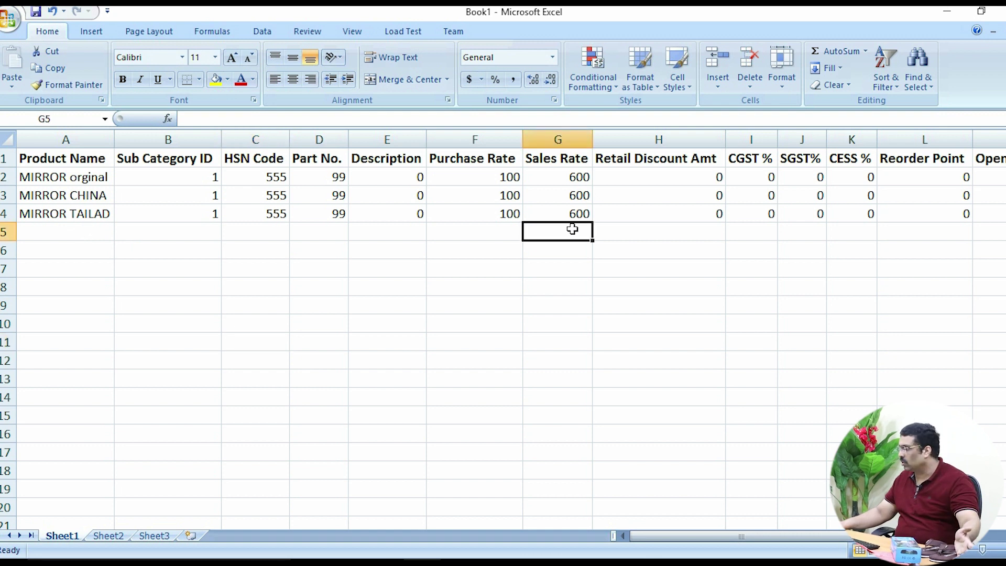
left_click(565, 195)
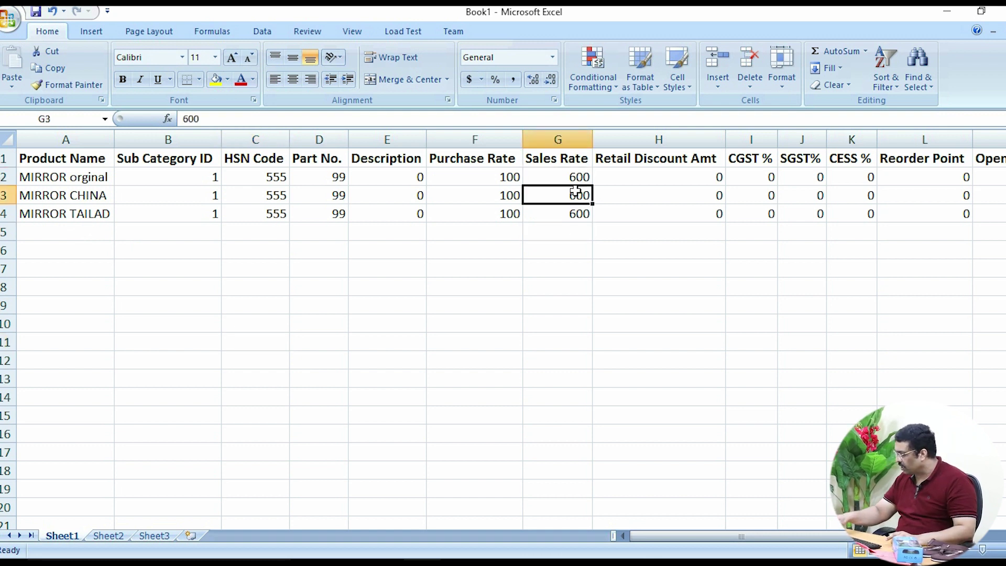
type("7")
key("BackSpace")
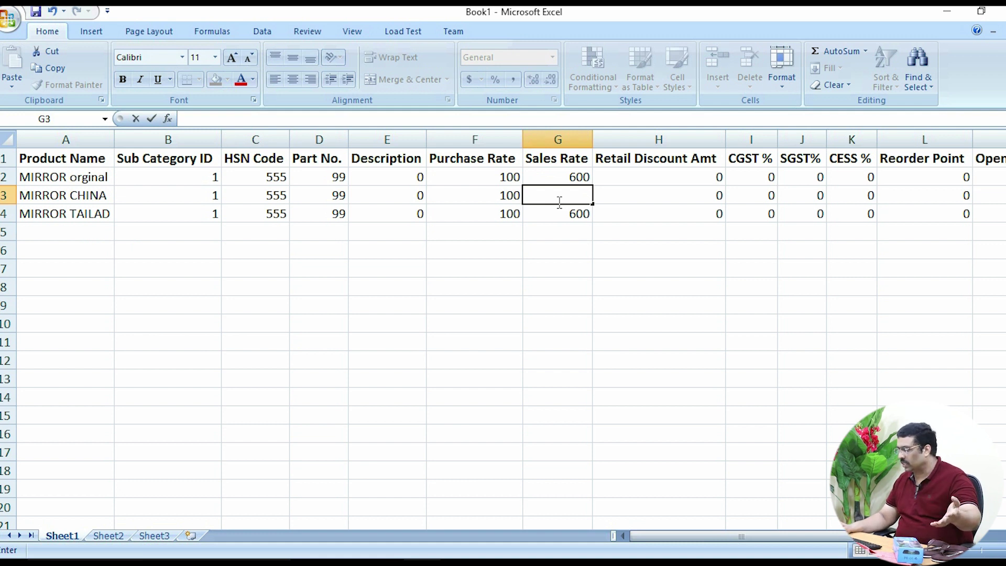
type("400")
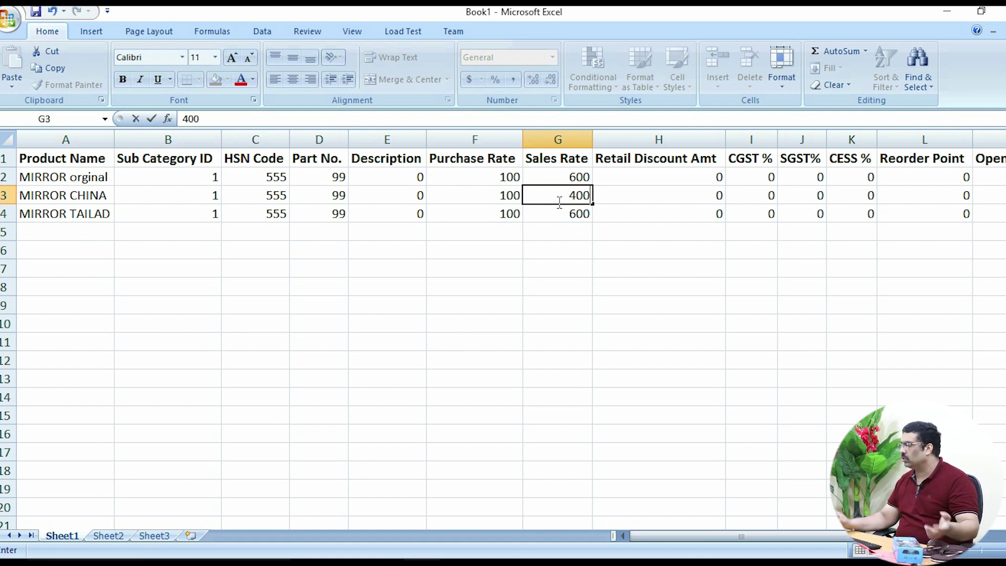
key("Return")
type("500")
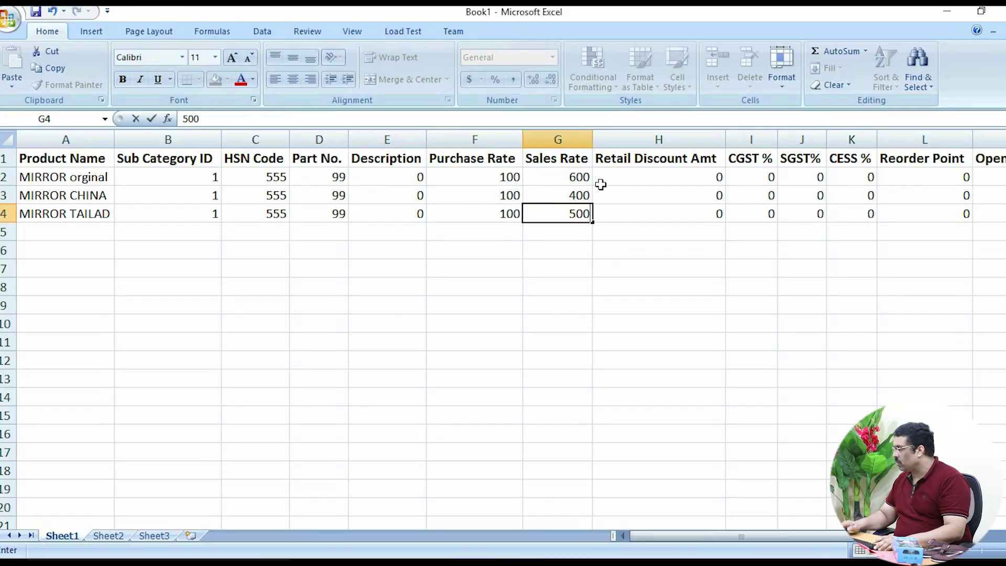
Step: Set the Opening Stock of MIRROR CHINA in row 3 to 20
left_click(879, 249)
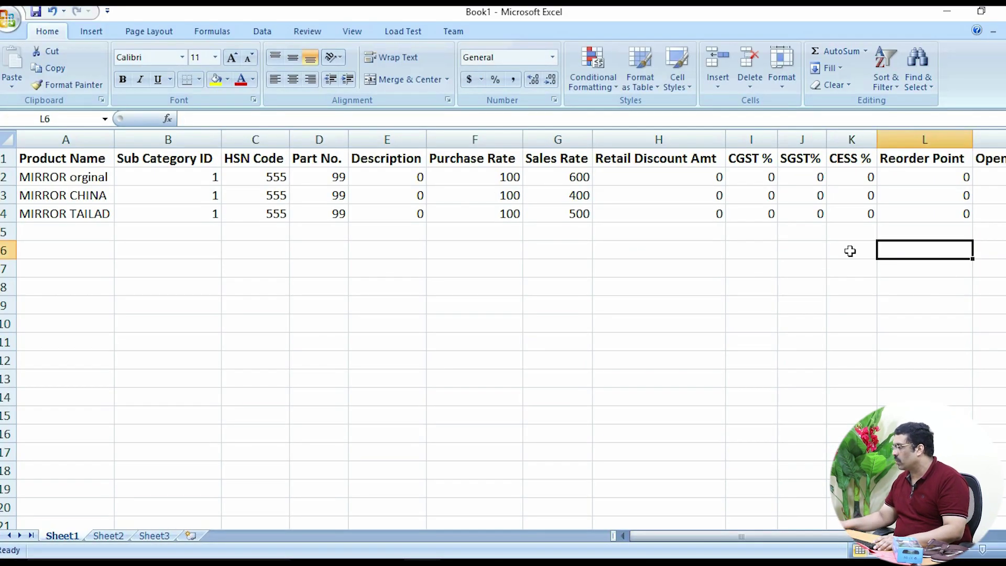
key("Right")
key("Right")
key("Right")
key("Right")
key("Right")
left_click(631, 180)
left_click(626, 196)
type("20")
key("Return")
type("40")
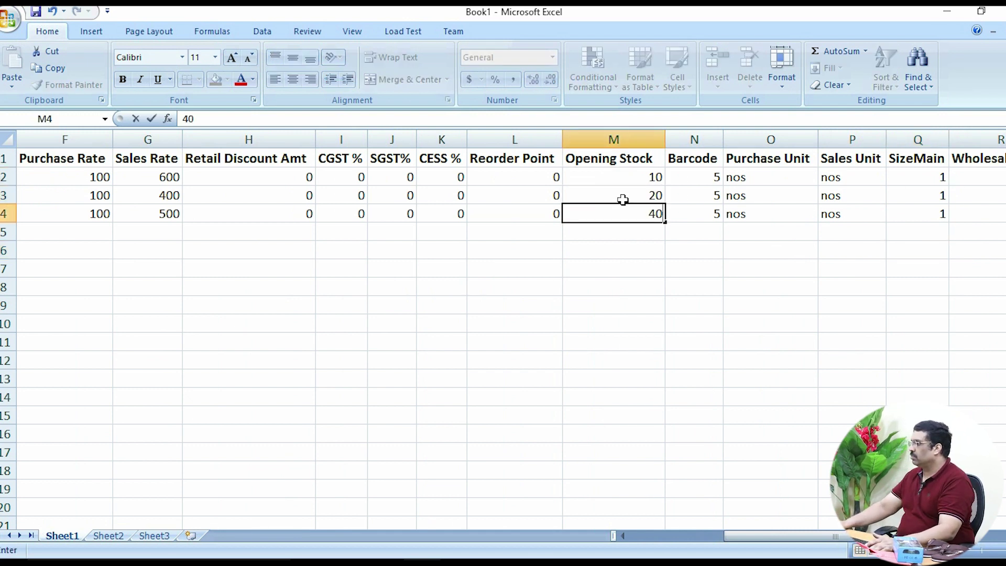
key("Escape")
left_click(577, 303)
Step: Set the Barcode to 6 for MIRROR CHINA and 7 for MIRROR TAILAD
left_click(693, 192)
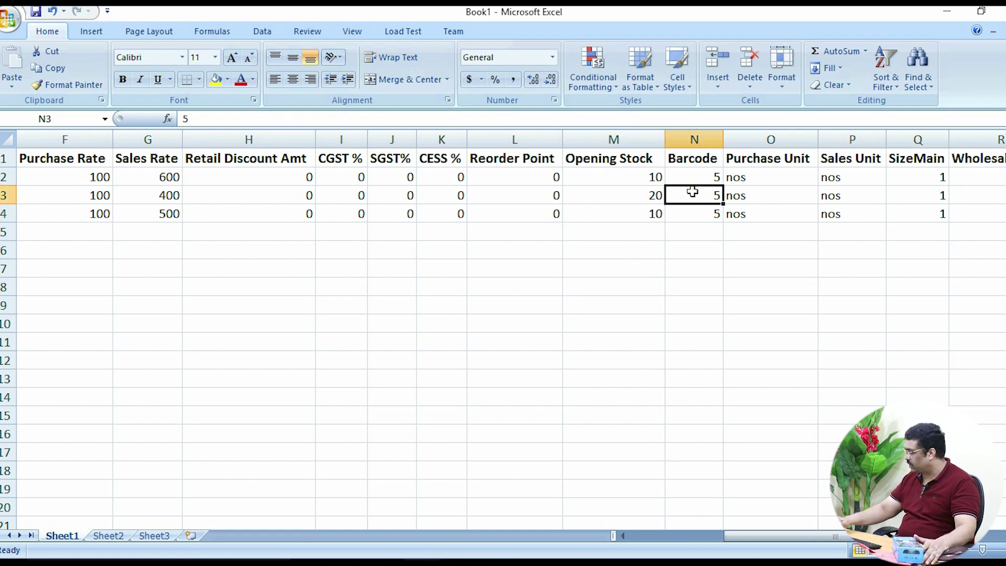
type("6")
key("Return")
type("7")
key("Return")
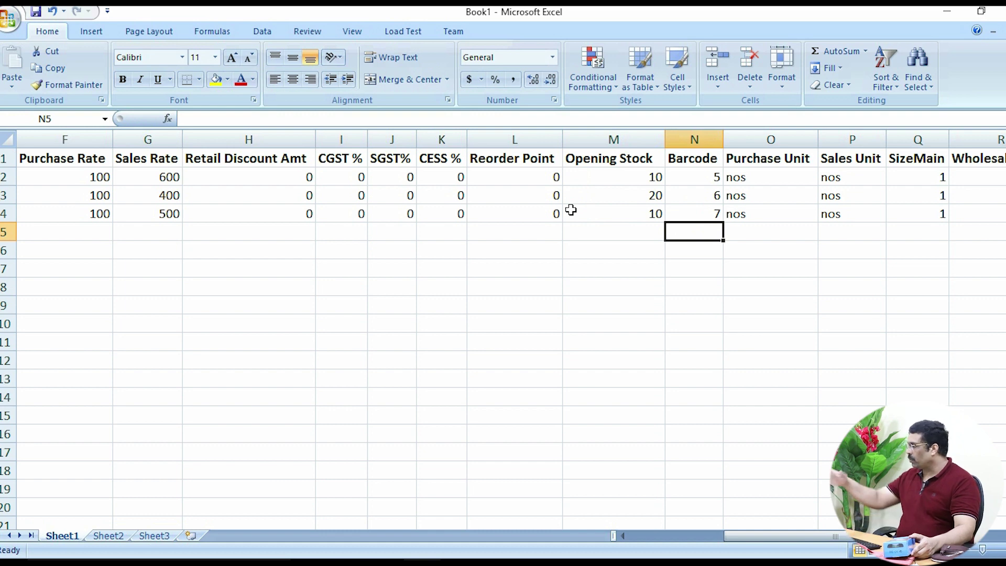
Step: Enter SHIRT as a new product name in cell A5
left_click(550, 225)
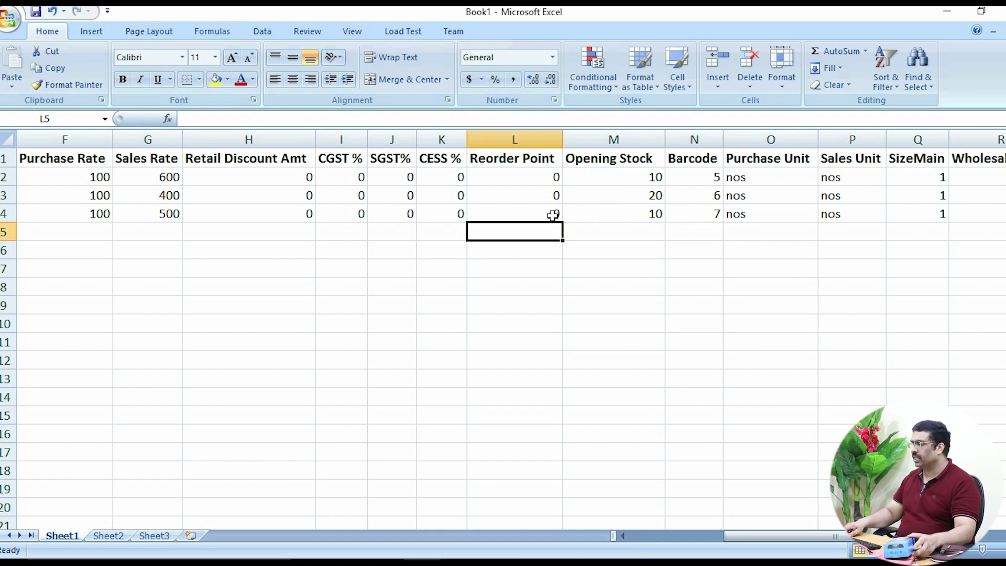
key("Left")
key("Left")
key("Left")
key("Left")
key("Left")
key("Left")
key("Left")
key("Left")
key("Left")
key("Left")
key("Left")
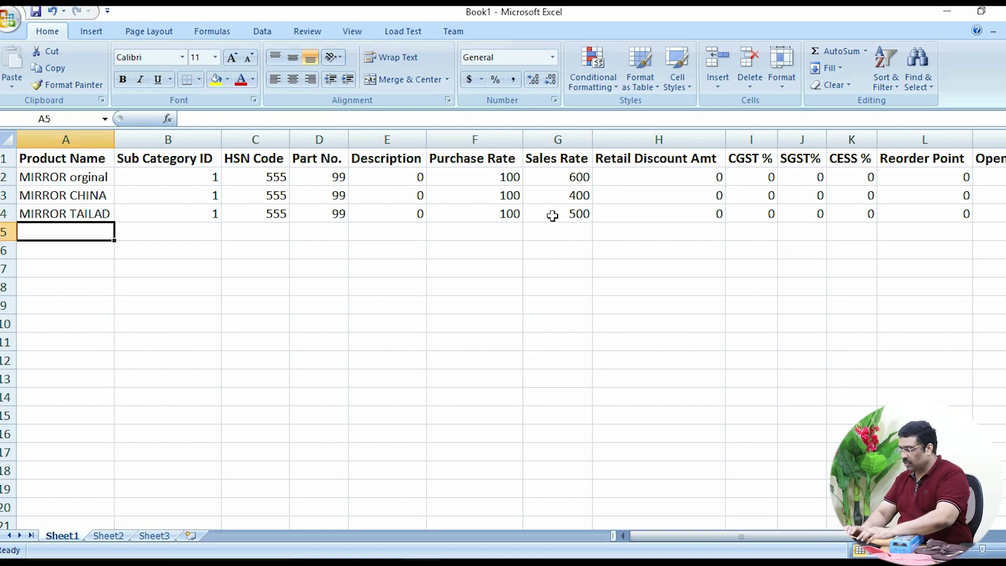
type("sHIRT")
key("BackSpace")
key("BackSpace")
key("BackSpace")
key("BackSpace")
key("BackSpace")
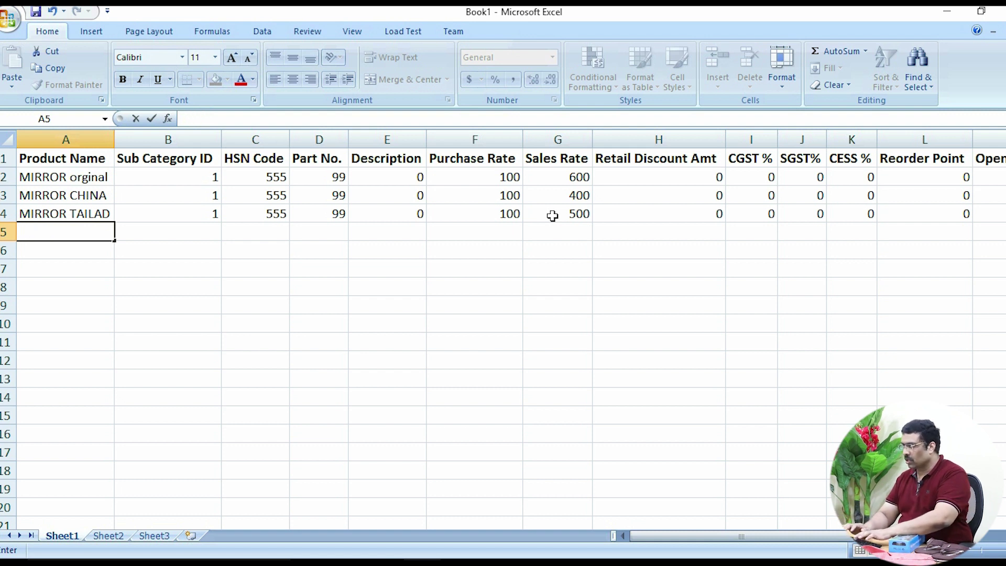
type("SHIRT")
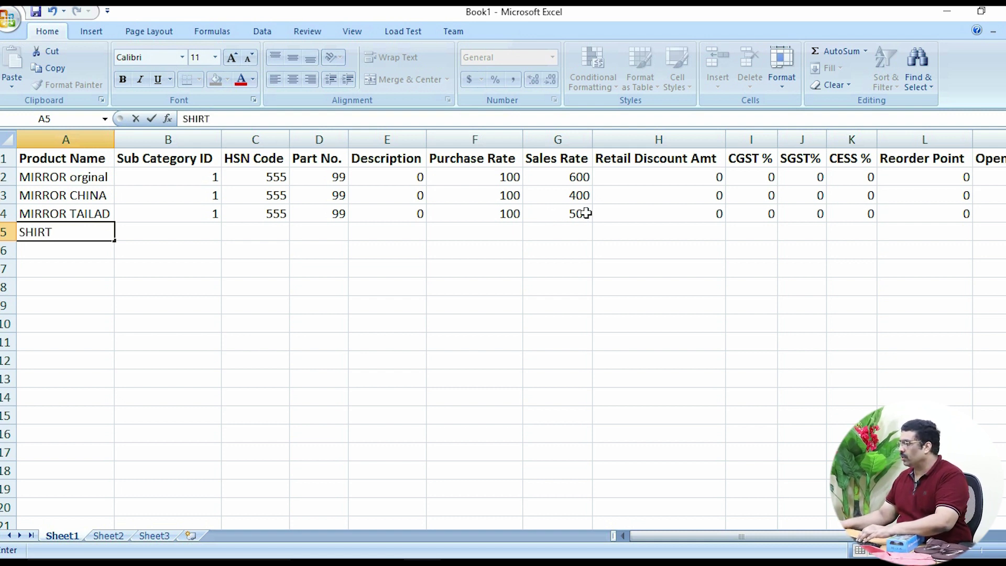
Step: Copy the MIRROR TAILAD row's values, from Sub Category ID to Tax Type, down into rows 5 to 7
left_click_drag(387, 360, 390, 350)
left_click_drag(220, 210, 989, 276)
left_click(975, 303)
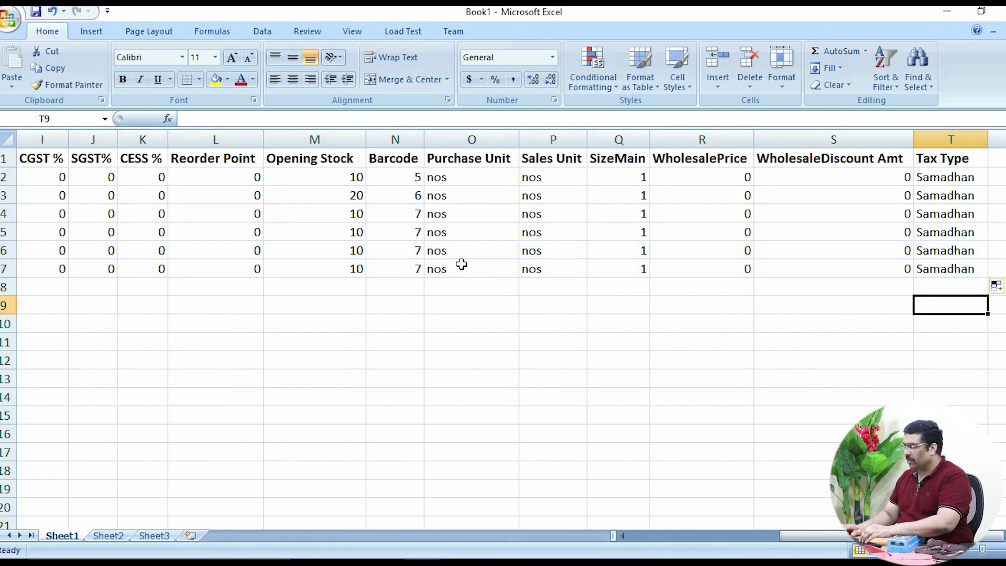
Step: Change the product name in cell A5 to SHIRT XL
left_click(445, 253)
key("Left")
key("Left")
key("Left")
key("Left")
key("Left")
key("Left")
key("Left")
key("Left")
key("Left")
key("Left")
key("Left")
key("Left")
key("Left")
key("Left")
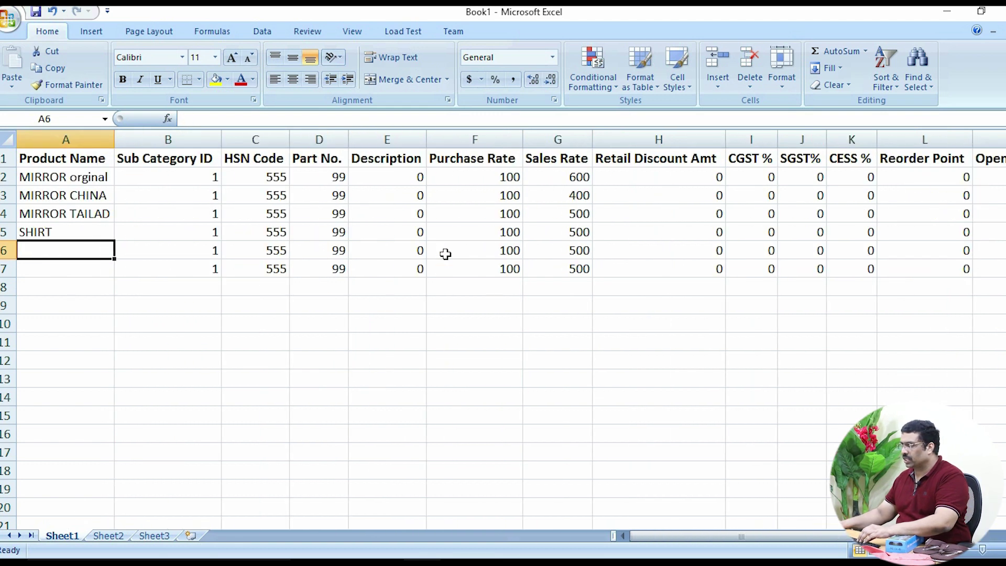
double_click(107, 231)
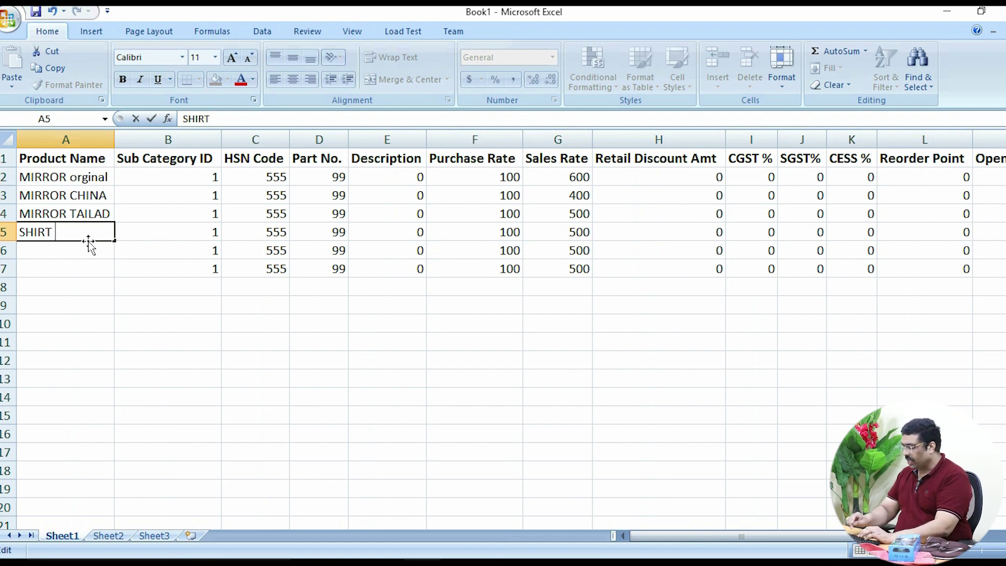
type("XL")
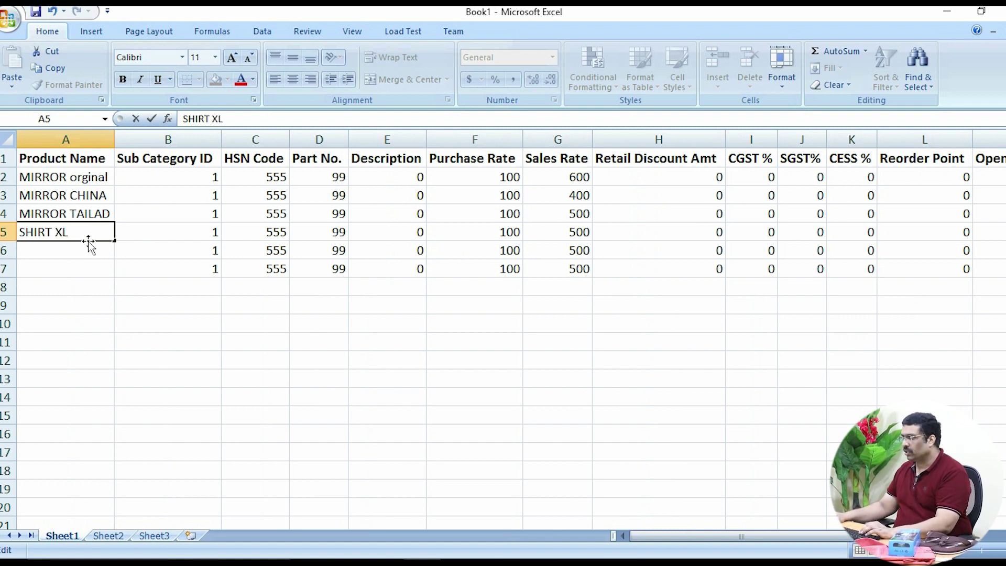
left_click(101, 281)
Step: Copy SHIRT XL down into cells A6 and A7, and change the name in A6 to SHIRT XXL
left_click(82, 231)
left_click_drag(113, 242, 113, 277)
double_click(78, 252)
key("BackSpace")
type("XL")
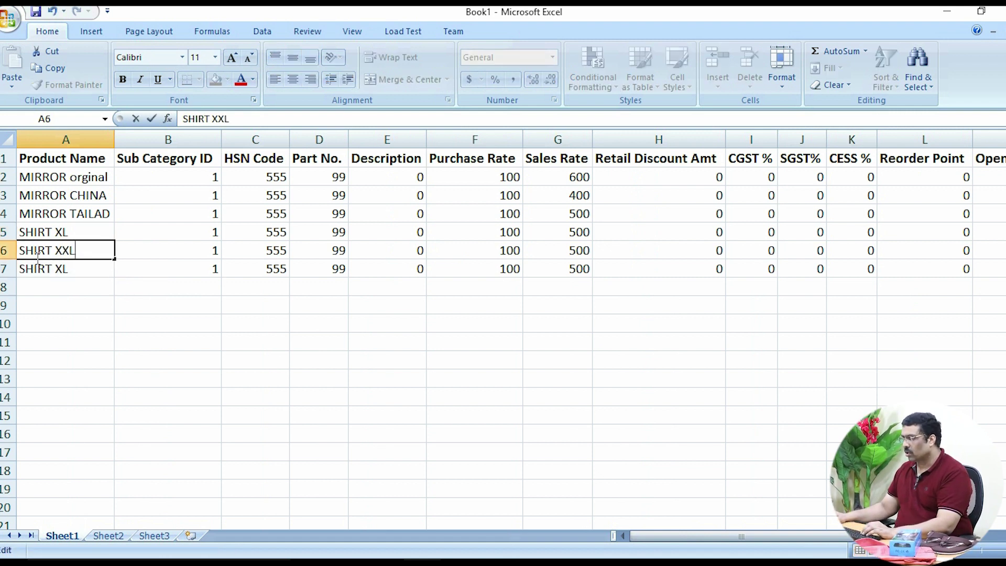
Step: Change the product name in cell A7 to SHIRT XXXL
left_click(79, 267)
double_click(78, 267)
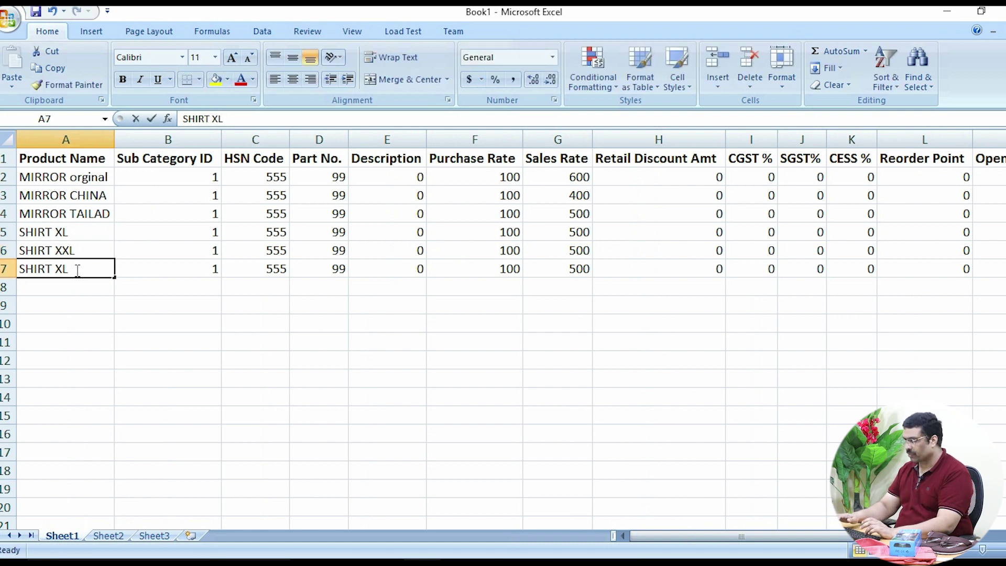
key("BackSpace")
type("XX")
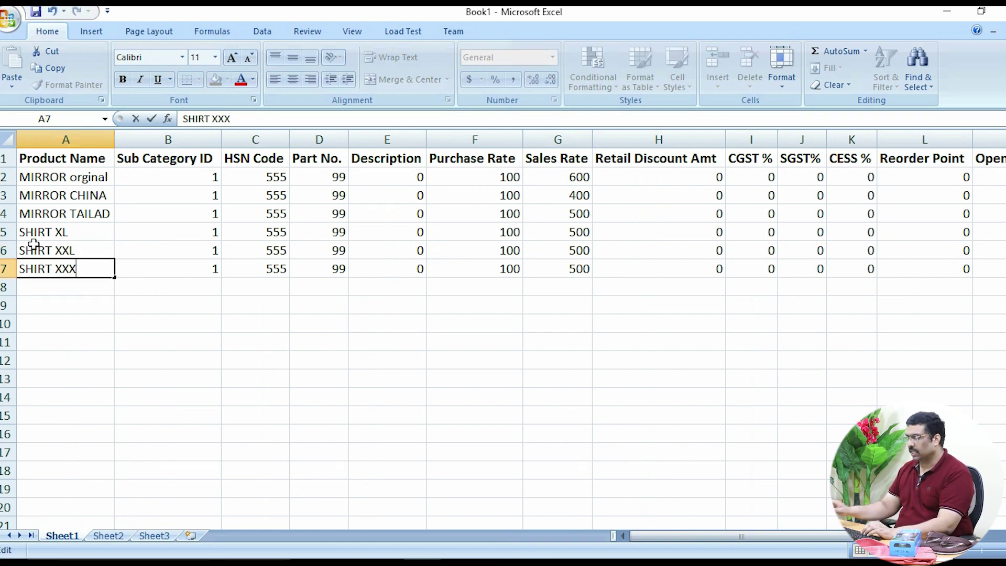
type("L")
left_click(202, 317)
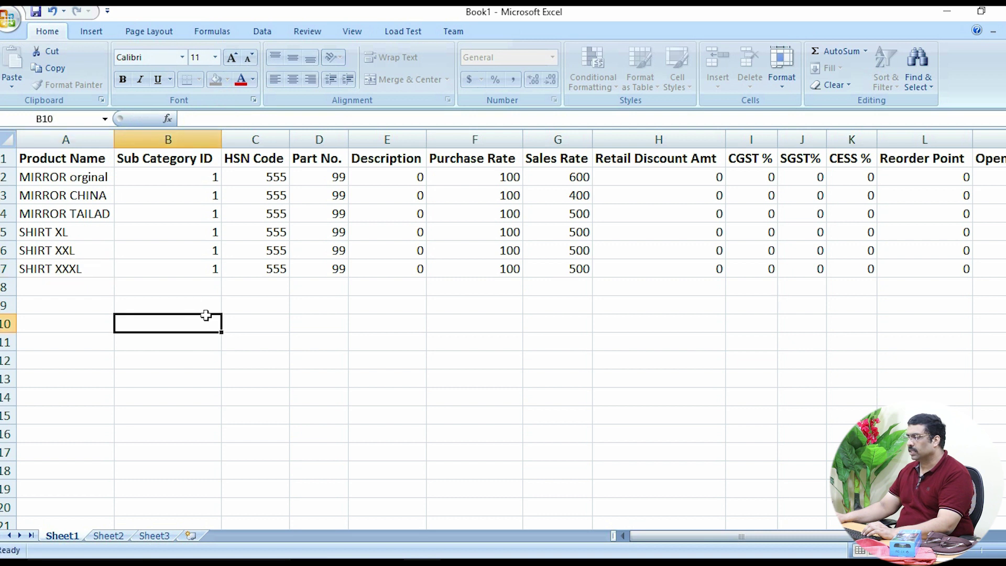
Step: Set the Part No. to 70 for the three SHIRT products in rows 5 to 7
left_click(307, 233)
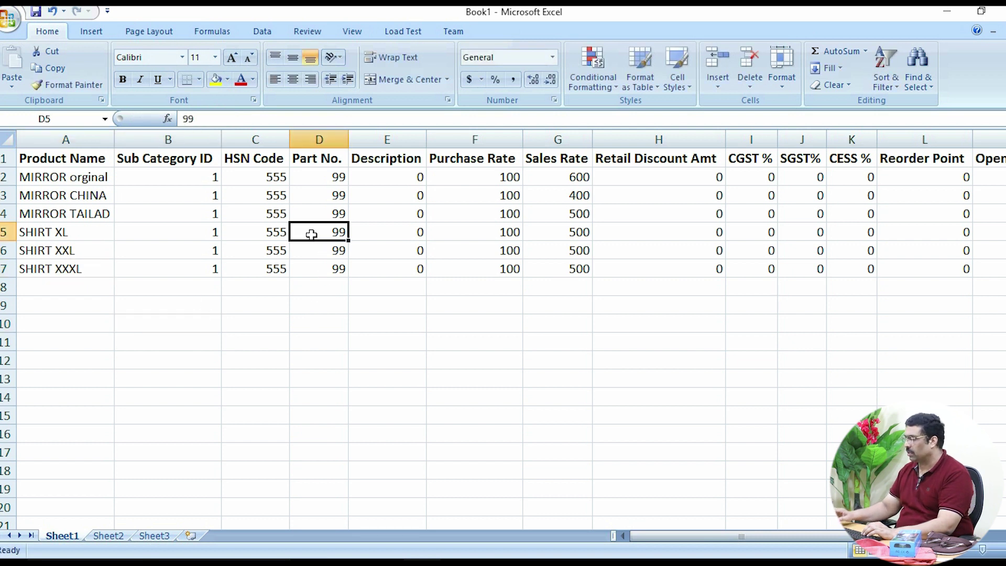
type("70")
key("Return")
type("707")
key("BackSpace")
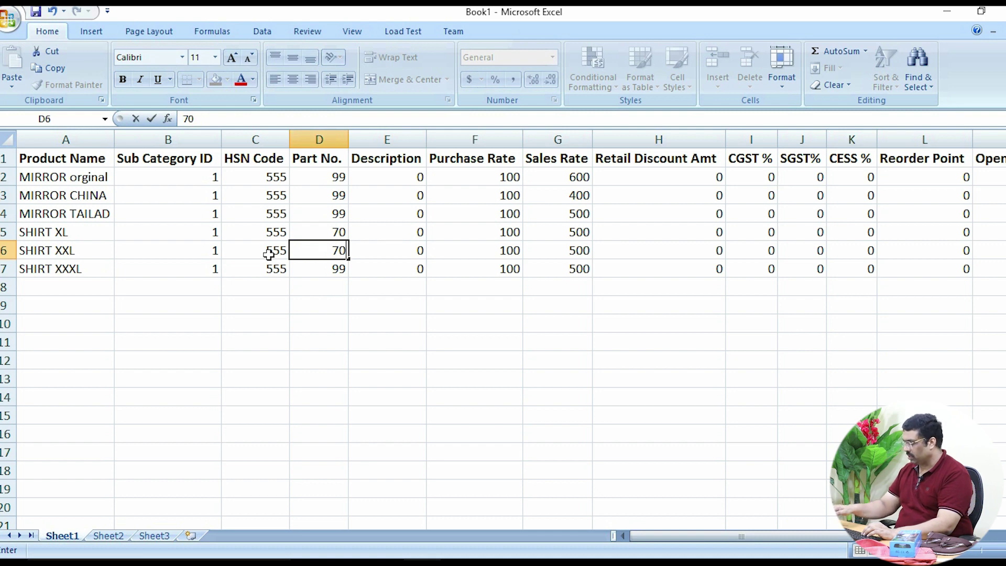
type("70")
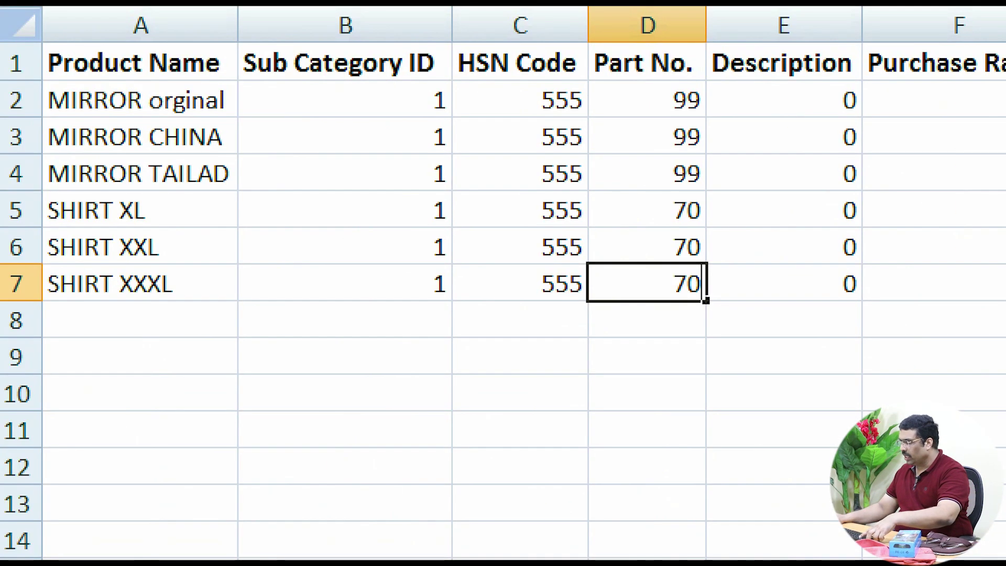
mouse_move(35, 201)
left_mouse_down()
mouse_move(669, 370)
mouse_move(784, 335)
left_mouse_up()
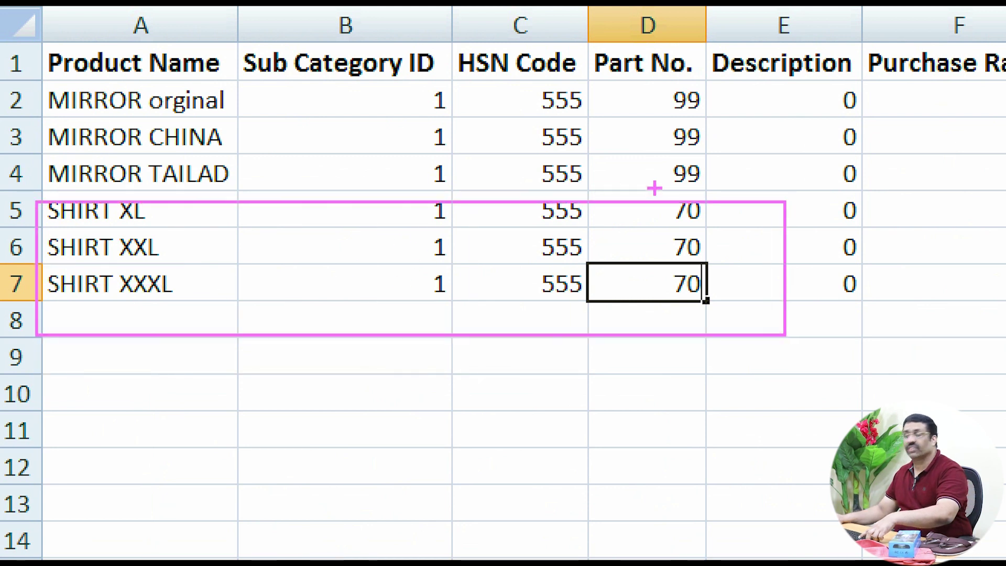
left_click_drag(659, 194, 710, 338)
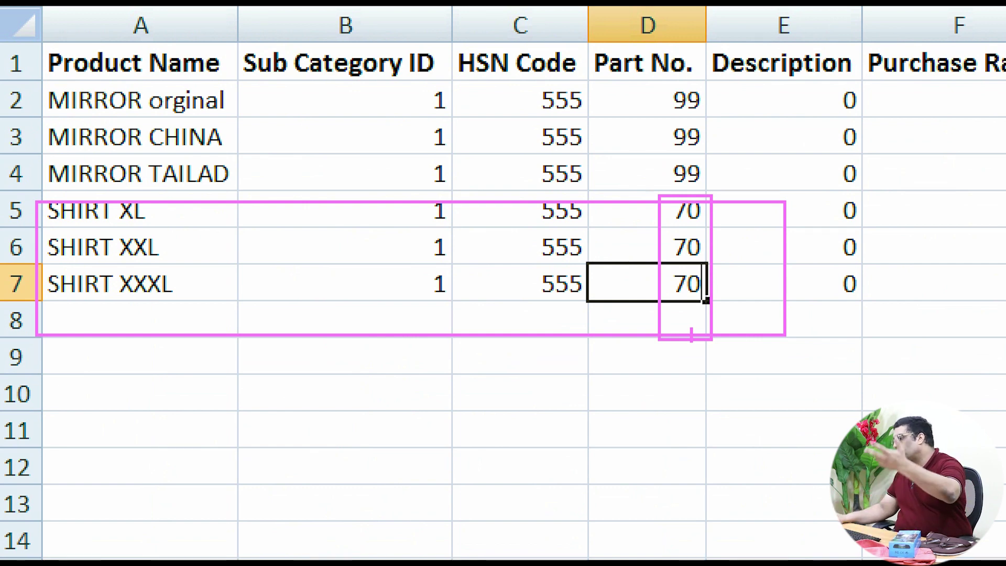
key("Escape")
Step: Set the Barcode to 8, 9 and 10 for SHIRT XL, SHIRT XXL and SHIRT XXXL respectively
left_click(479, 377)
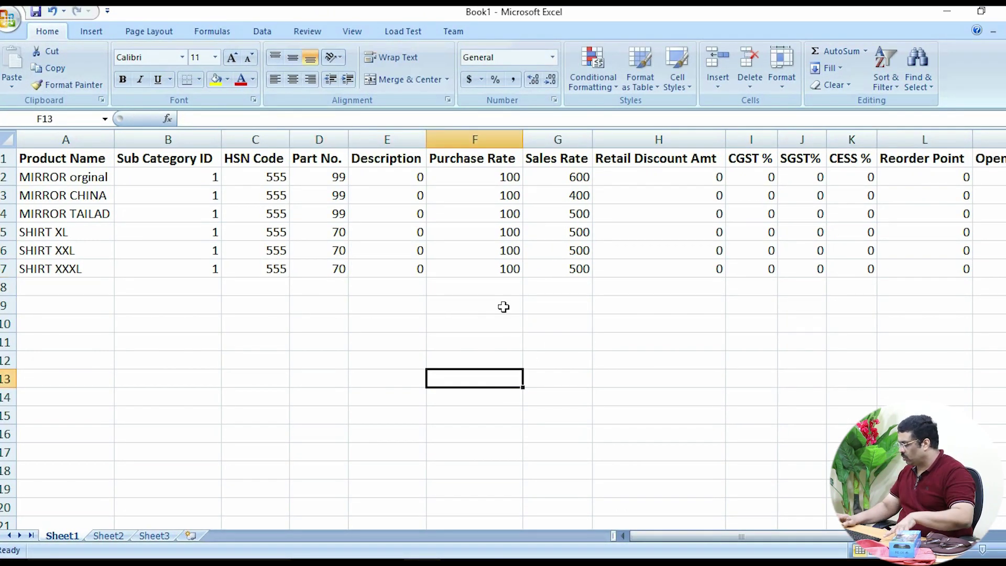
left_click(180, 230)
key("Right")
key("Right")
key("Right")
key("Right")
key("Right")
key("Right")
key("Right")
key("Right")
key("Right")
key("Right")
key("Right")
key("Right")
key("Right")
key("Right")
key("Right")
key("Right")
key("Right")
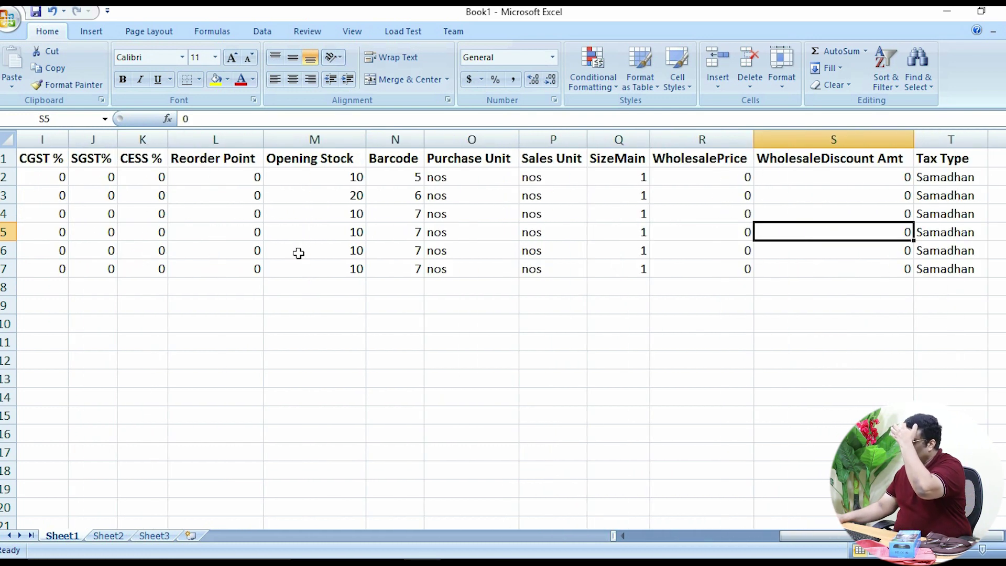
left_click(401, 233)
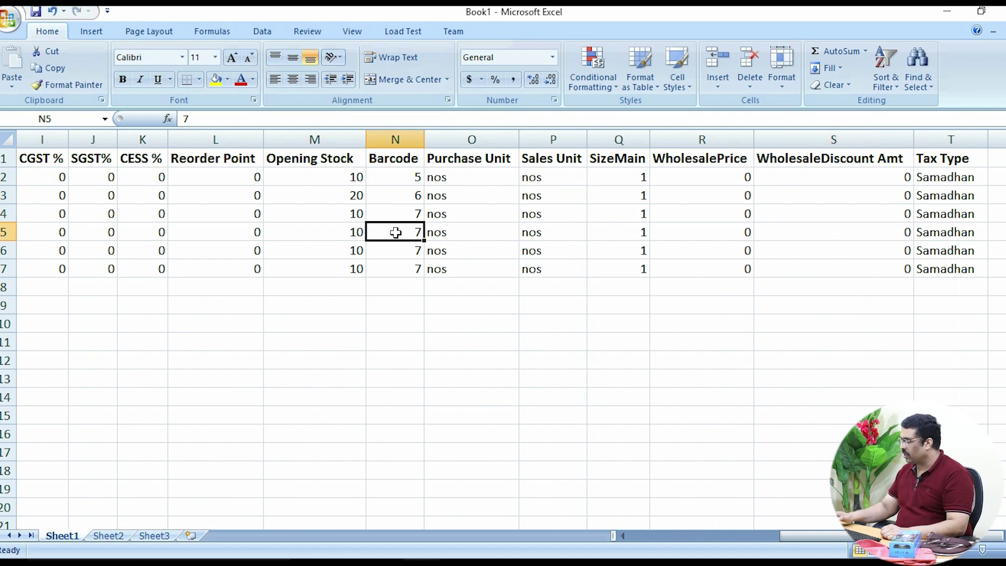
type("8")
key("Return")
type("9")
key("Return")
type("10")
key("Return")
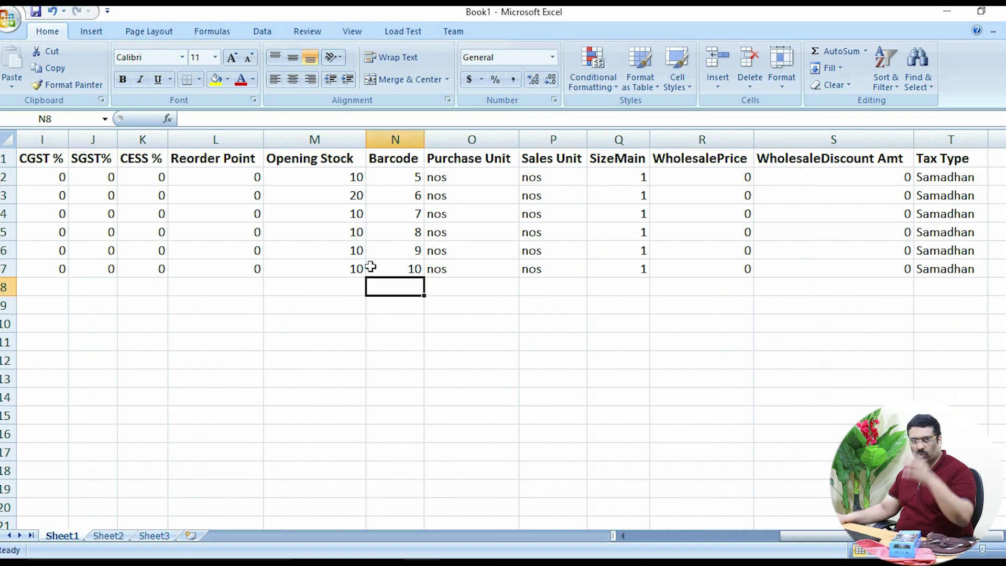
Step: Replace the Barcode of SHIRT XXL in row 6 with 78877885
left_click(399, 230)
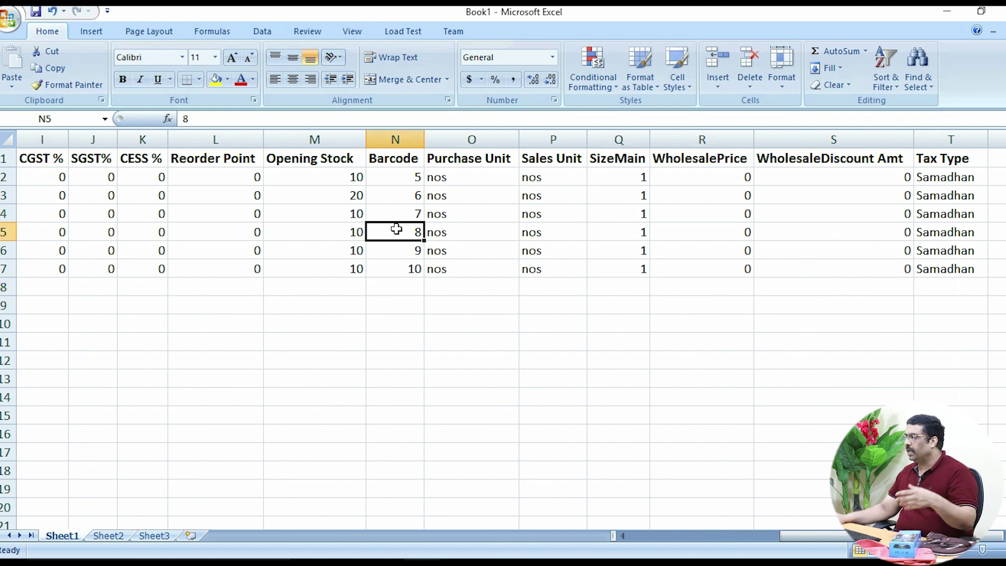
left_click(394, 246)
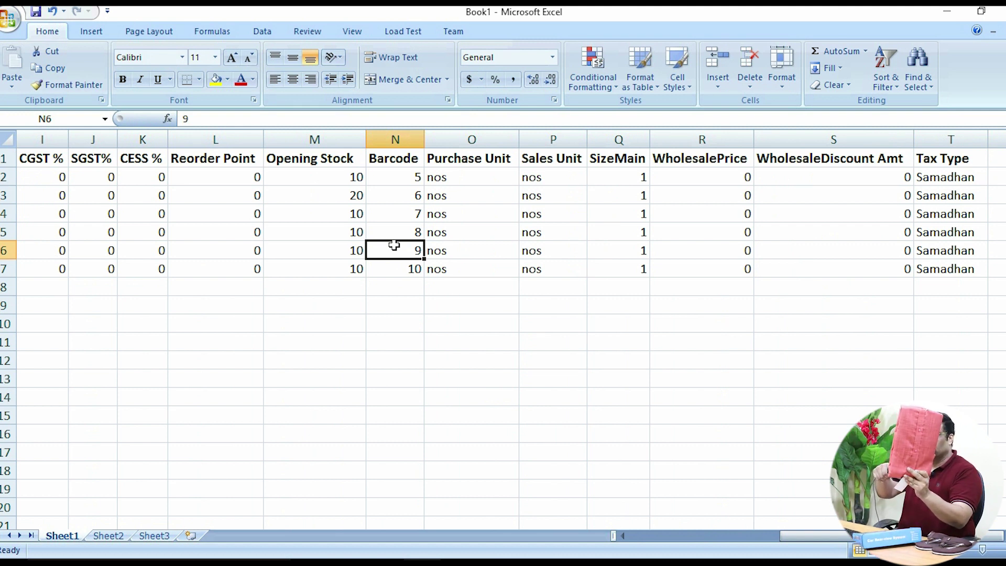
type("78877885")
key("Return")
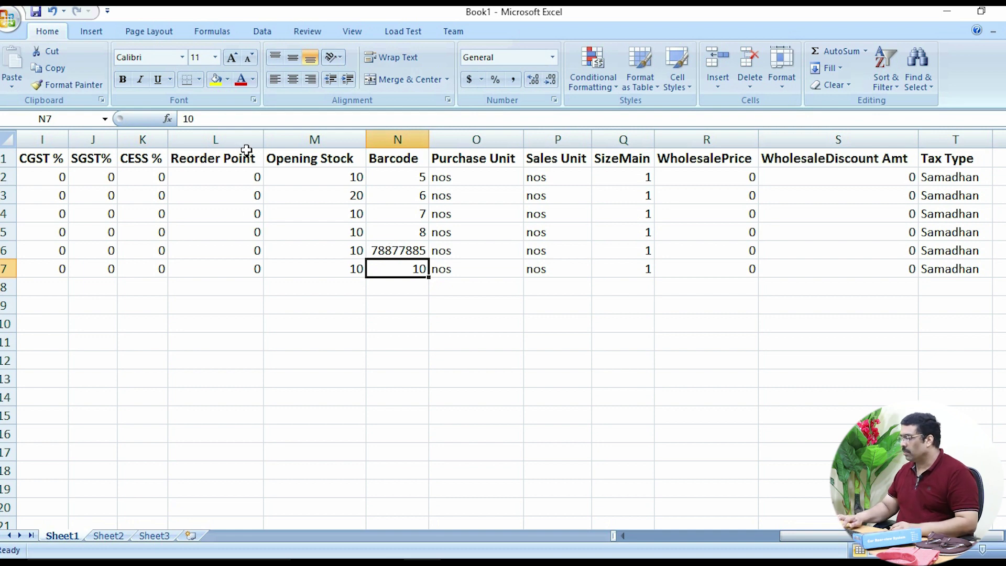
Step: Enter CHAPPAL as a new product name in cell A8
left_click(433, 359)
key("Home")
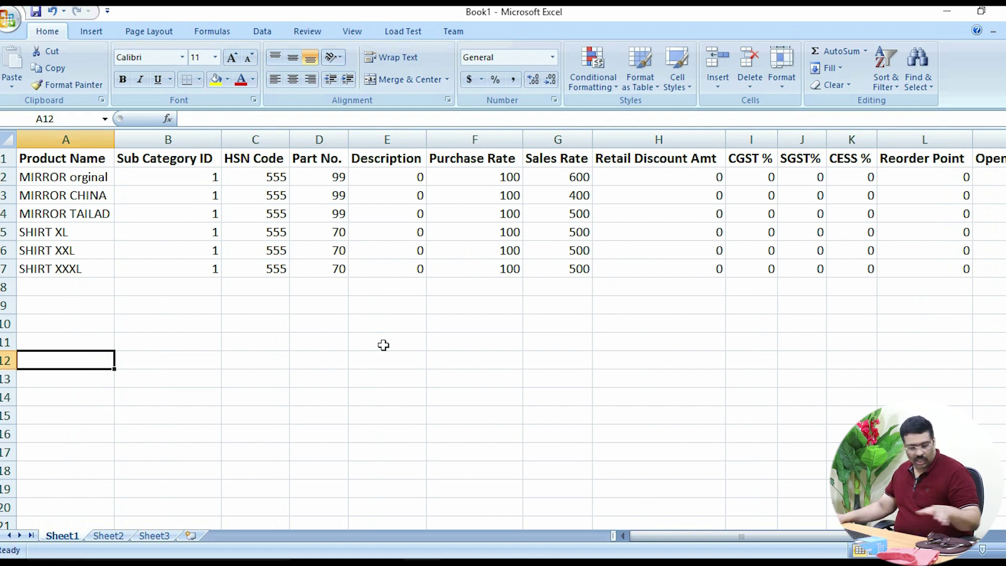
left_click(81, 380)
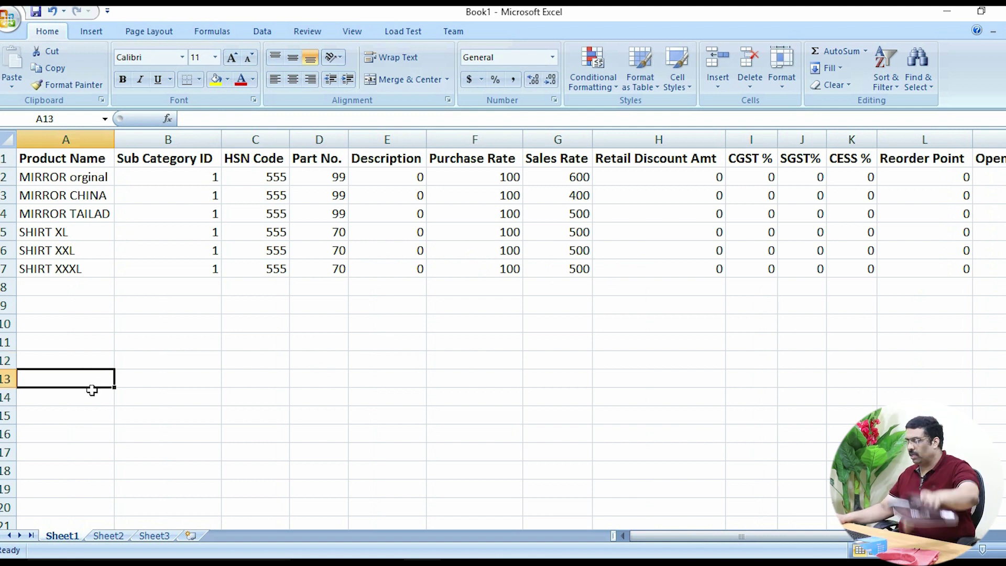
left_click(73, 288)
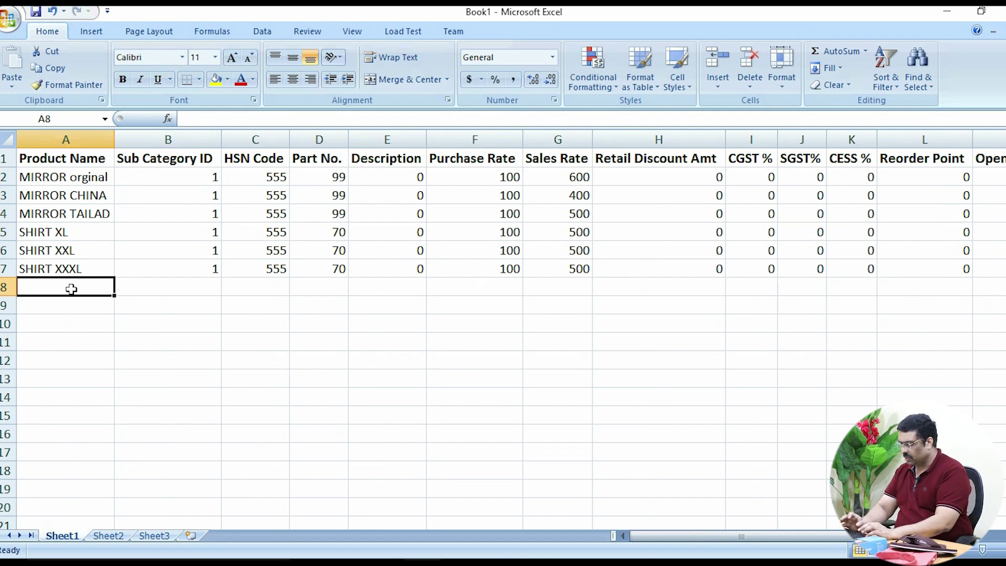
type("cHAPP")
key("BackSpace")
key("BackSpace")
key("BackSpace")
key("BackSpace")
type("HAPPA")
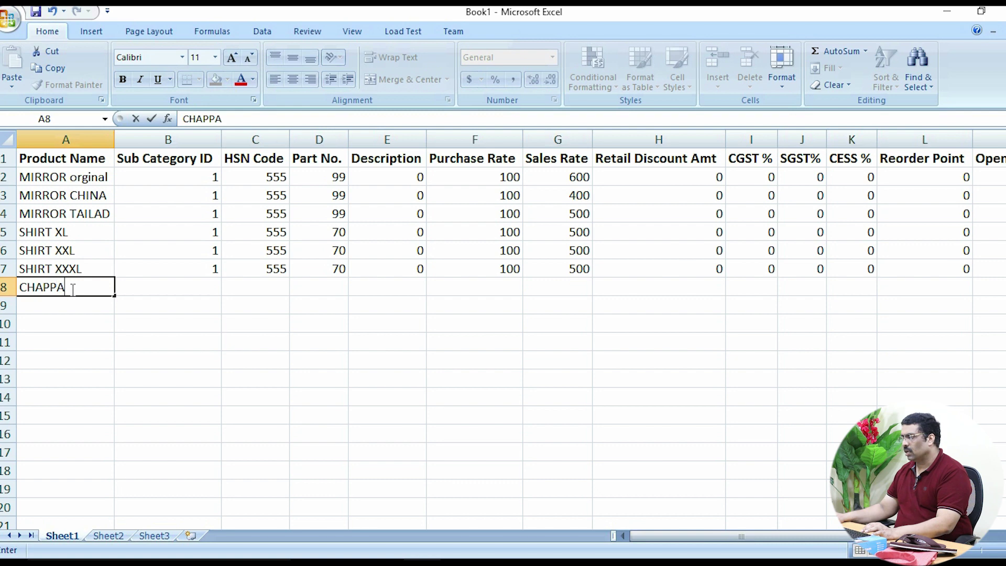
left_click(319, 378)
Step: Copy the SHIRT XXXL row's values, from Sub Category ID to Tax Type, down into rows 8 to 10
left_click_drag(202, 271, 999, 331)
left_click(838, 361)
Step: Copy the product name CHAPPAL down from cell A8 into A9 and A10
left_click(719, 302)
key("Left")
key("Left")
key("Left")
key("Left")
key("Left")
key("Left")
key("Left")
key("Left")
key("Left")
key("Left")
key("Left")
key("Left")
key("Left")
key("Left")
key("Left")
key("Left")
key("Left")
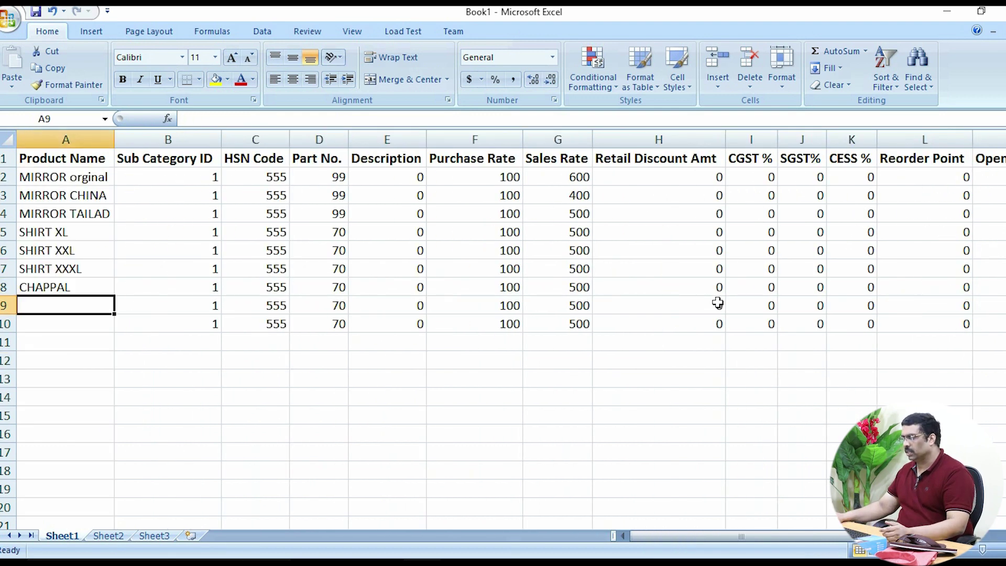
left_click(70, 288)
left_click_drag(114, 297, 115, 333)
Step: Append the sizes 8, 9 and 10 to the CHAPPAL product names in cells A8 to A10
double_click(88, 288)
type("x")
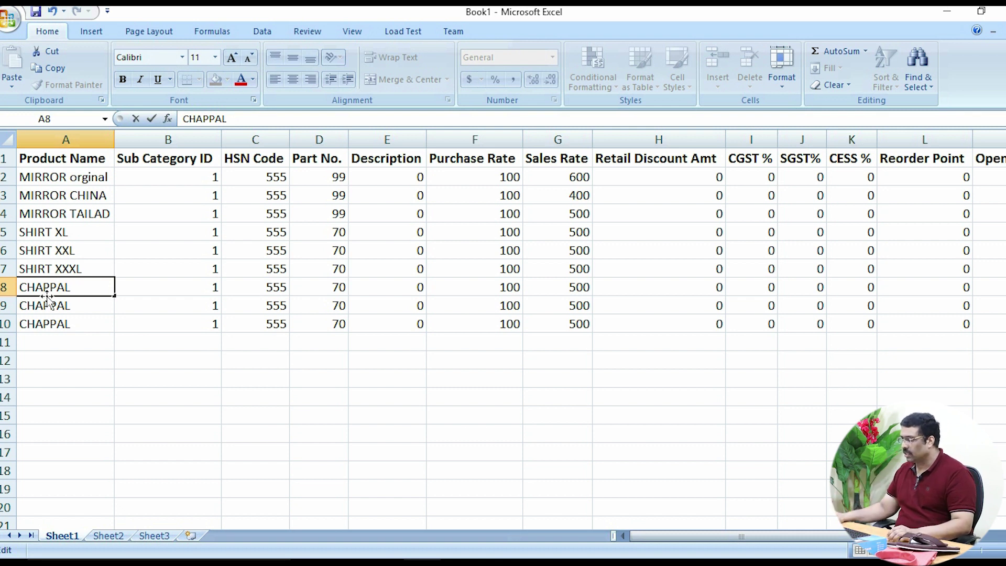
type(" 8")
double_click(81, 306)
type("9")
key("Return")
double_click(82, 322)
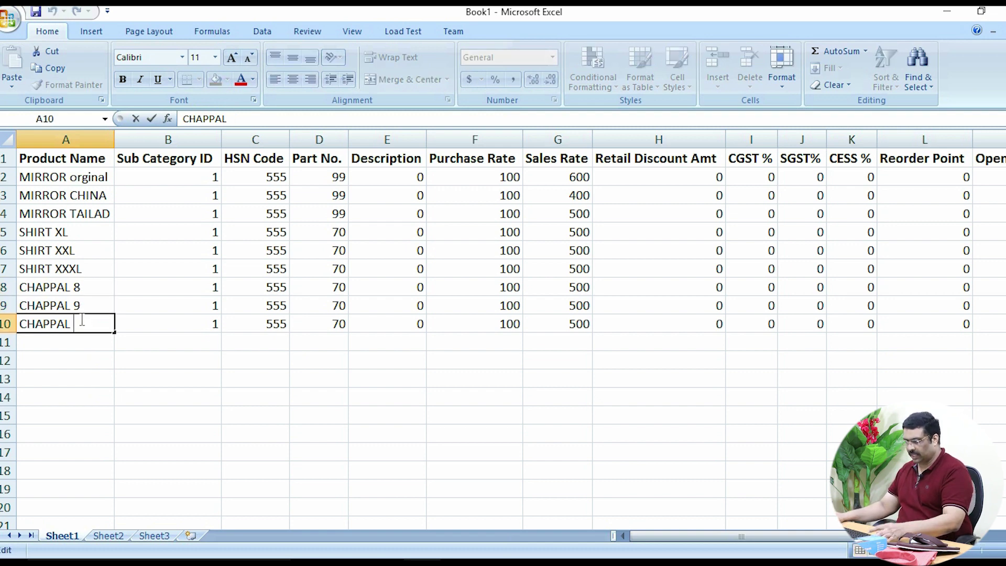
type("10")
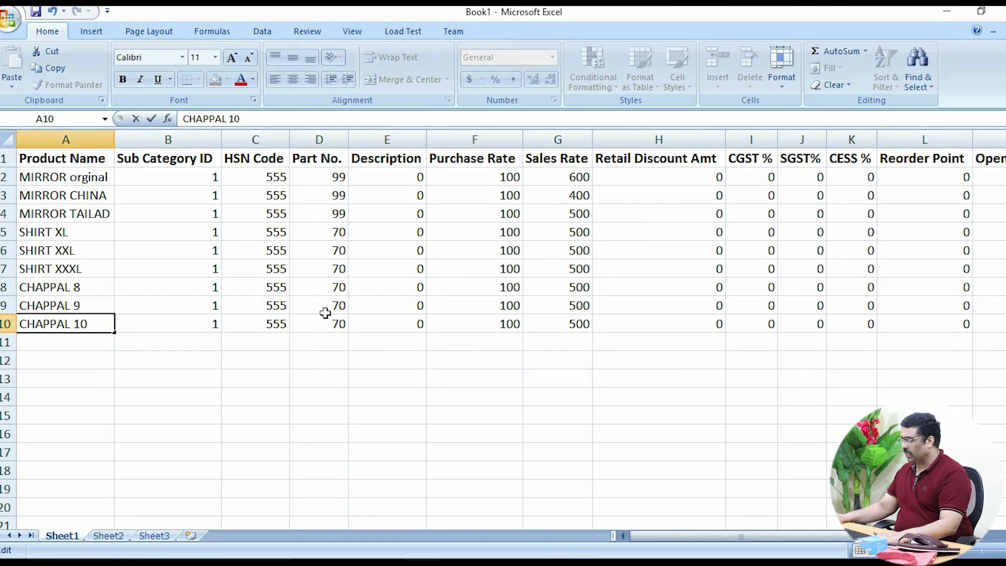
Step: Set the Part No. of all three CHAPPAL rows, D8 to D10, to 50
left_click(334, 289)
type("50")
key("Return")
type("50")
key("Return")
type("50")
key("Return")
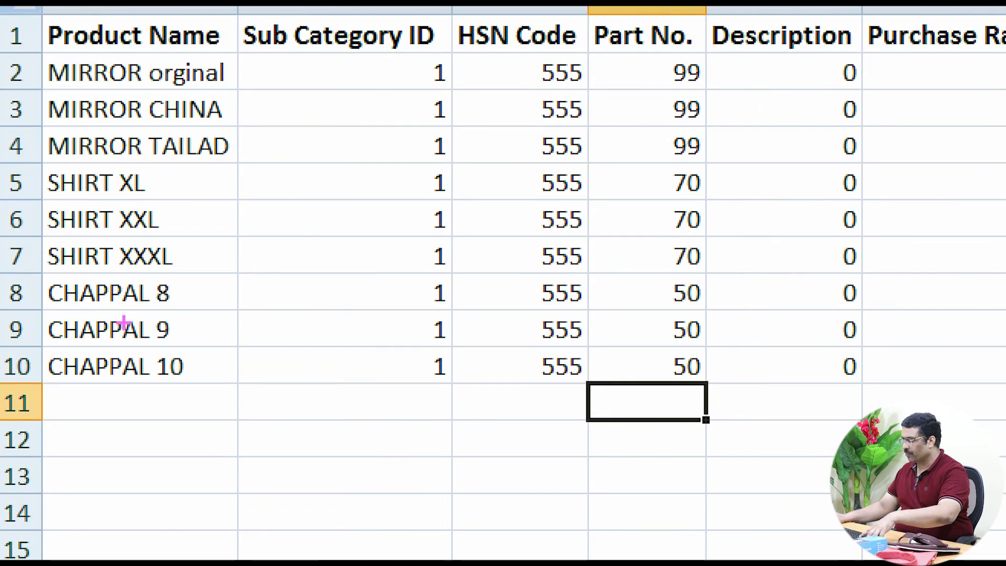
mouse_move(18, 265)
left_mouse_down()
mouse_move(287, 414)
mouse_move(720, 437)
left_mouse_up()
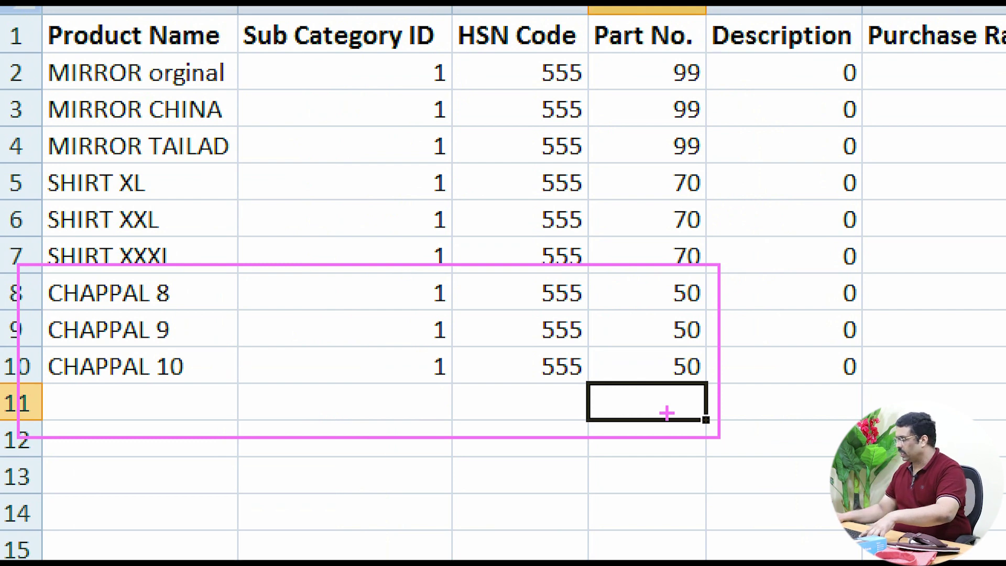
left_click_drag(658, 269, 708, 471)
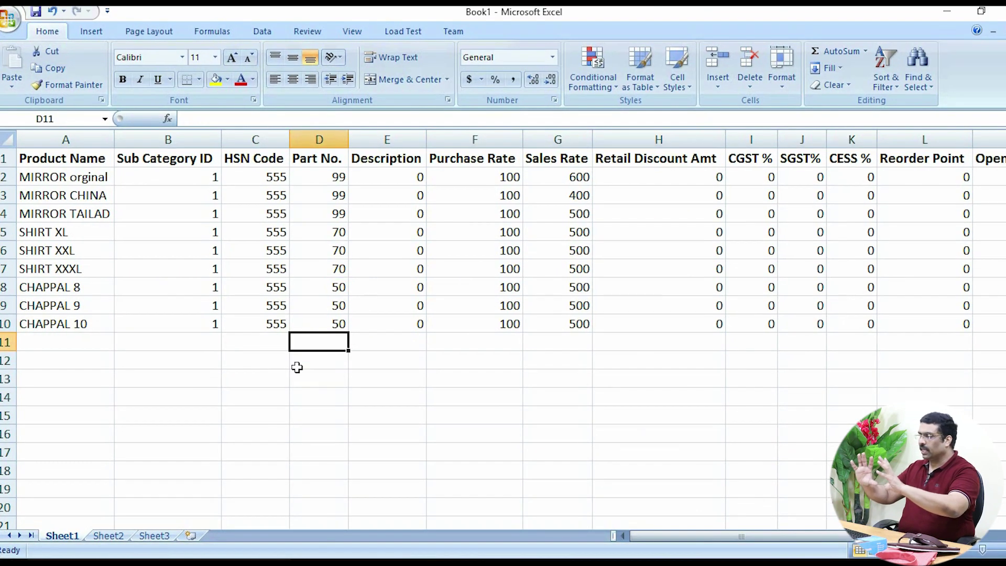
left_click(912, 442)
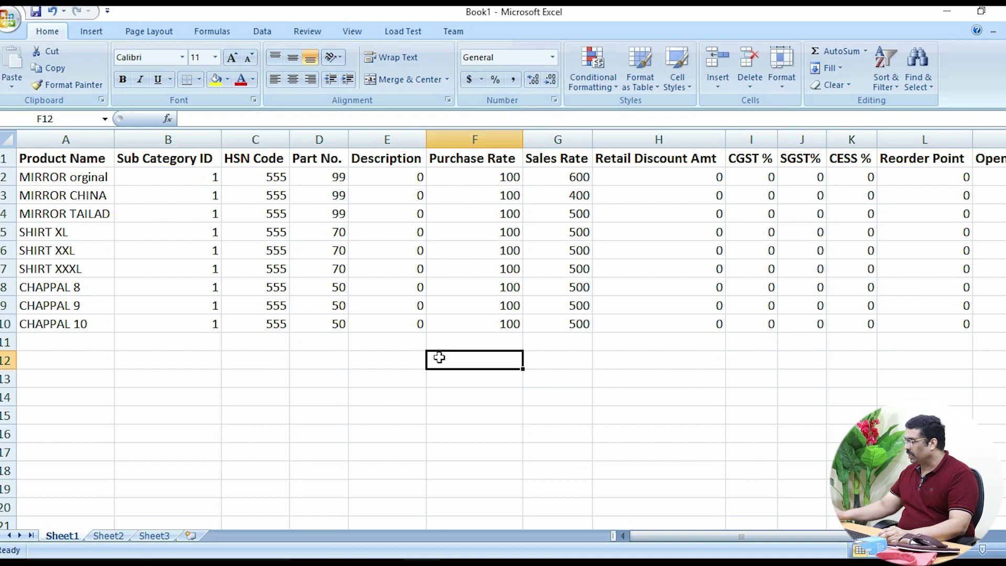
left_click(596, 346)
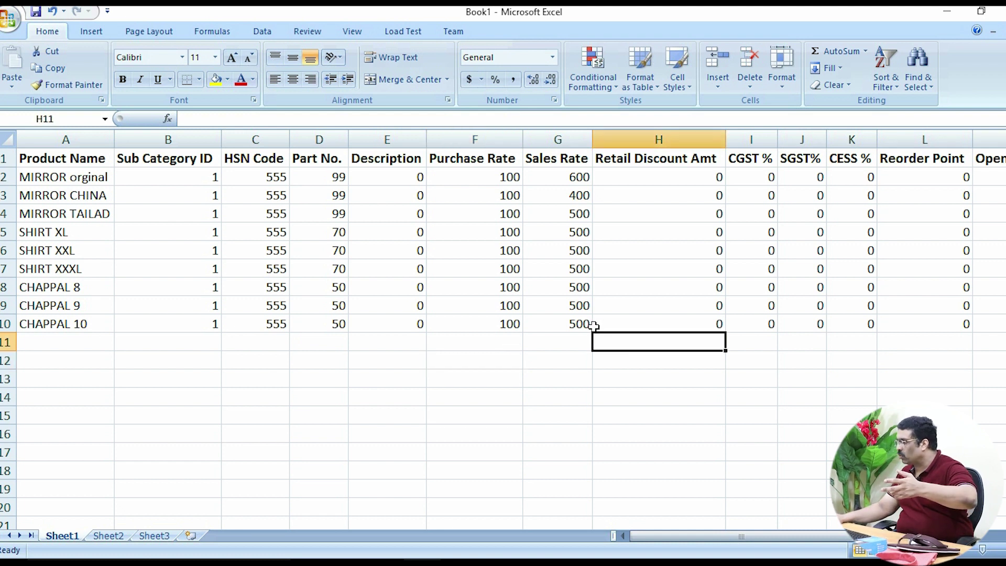
Step: Set the Sales Rate to 600 for CHAPPAL 8, 700 for CHAPPAL 9 and 800 for CHAPPAL 10
left_click(569, 291)
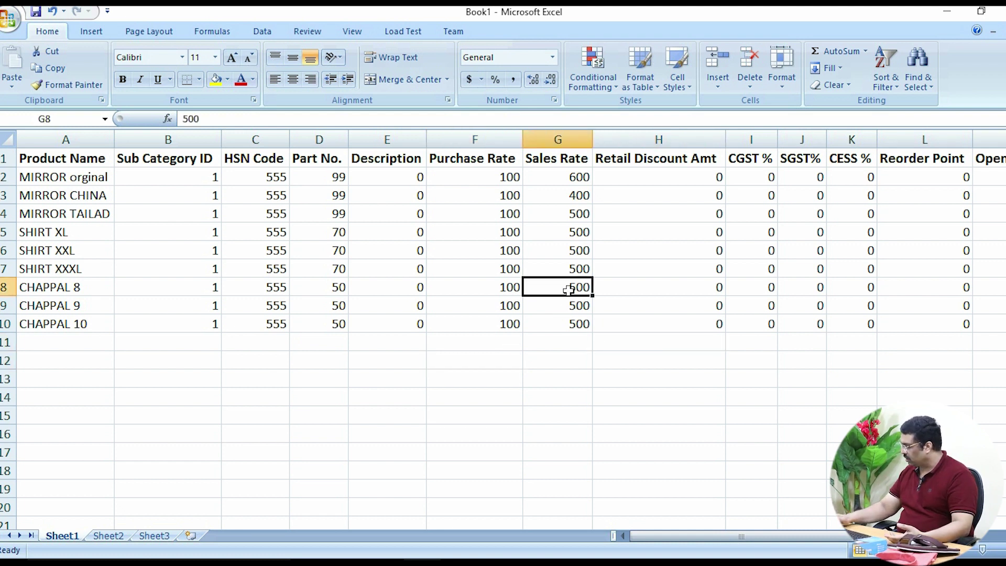
type("600")
key("Return")
type("700")
key("Return")
type("800")
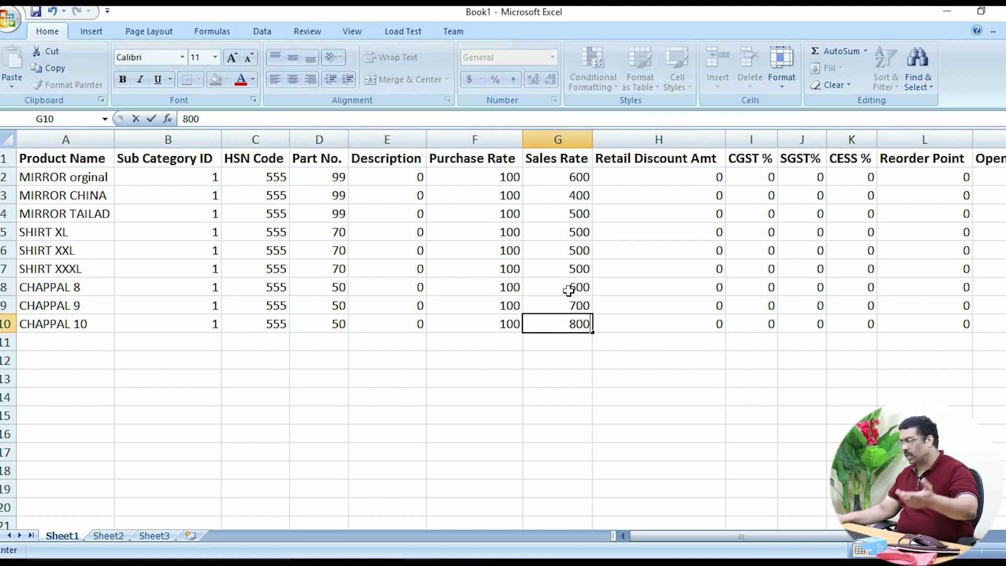
key("Return")
Step: Set the Opening Stock to 50 for CHAPPAL 8, 40 for CHAPPAL 9 and 20 for CHAPPAL 10
left_click(675, 310)
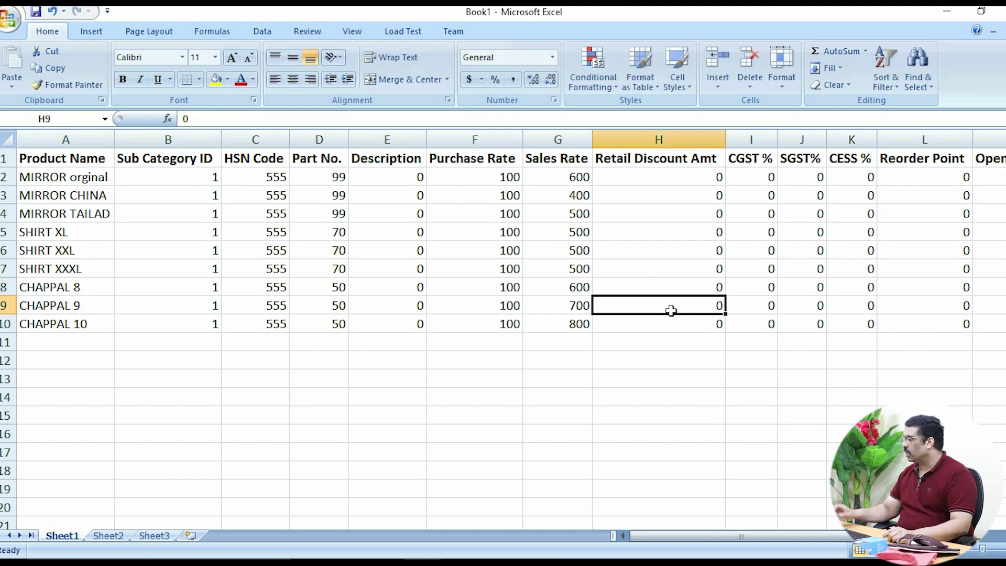
key("Right")
key("Right")
key("Right")
key("Right")
key("Right")
key("Right")
key("Right")
key("Right")
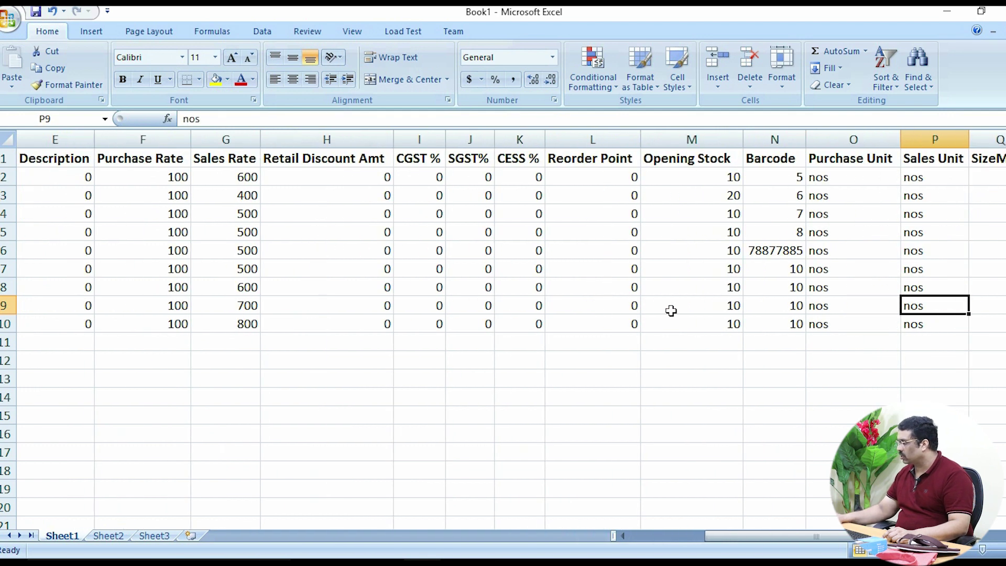
left_click(681, 281)
type("50")
key("Return")
type("40")
key("Return")
key("BackSpace")
type("20")
key("Return")
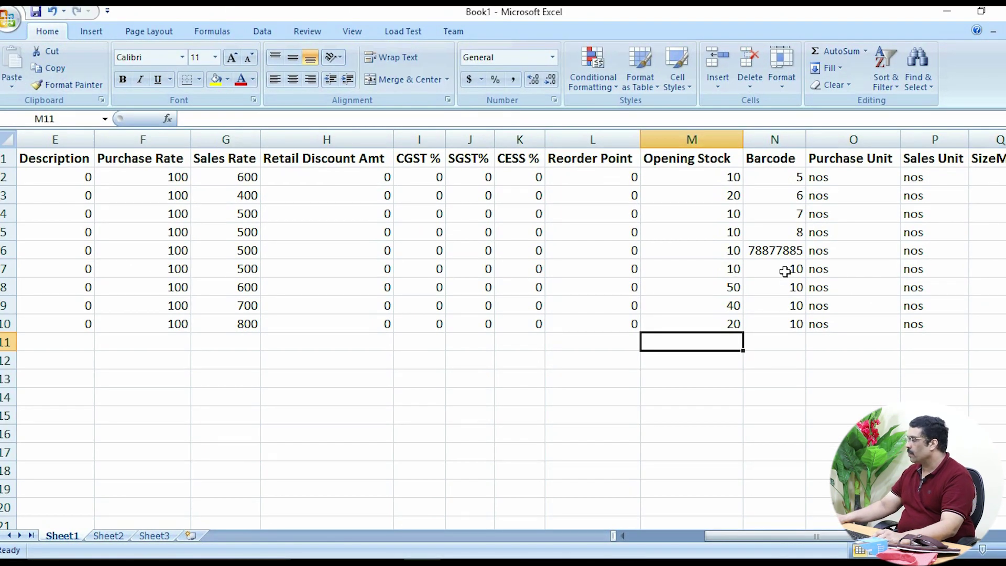
Step: Enter the Barcodes 11, 12 and 13 for the three CHAPPAL rows in cells N8 to N10
left_click(706, 242)
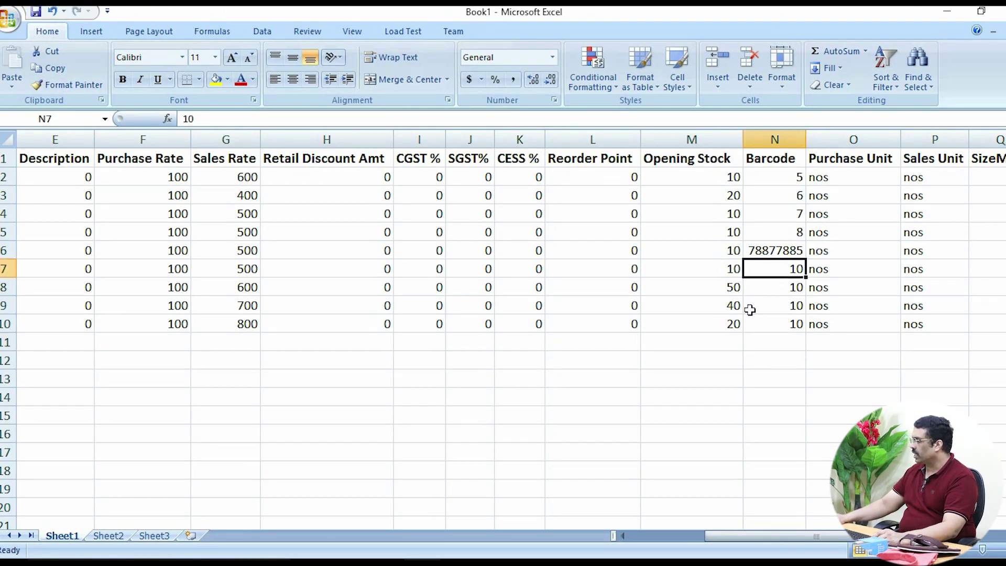
left_click(770, 289)
type("11")
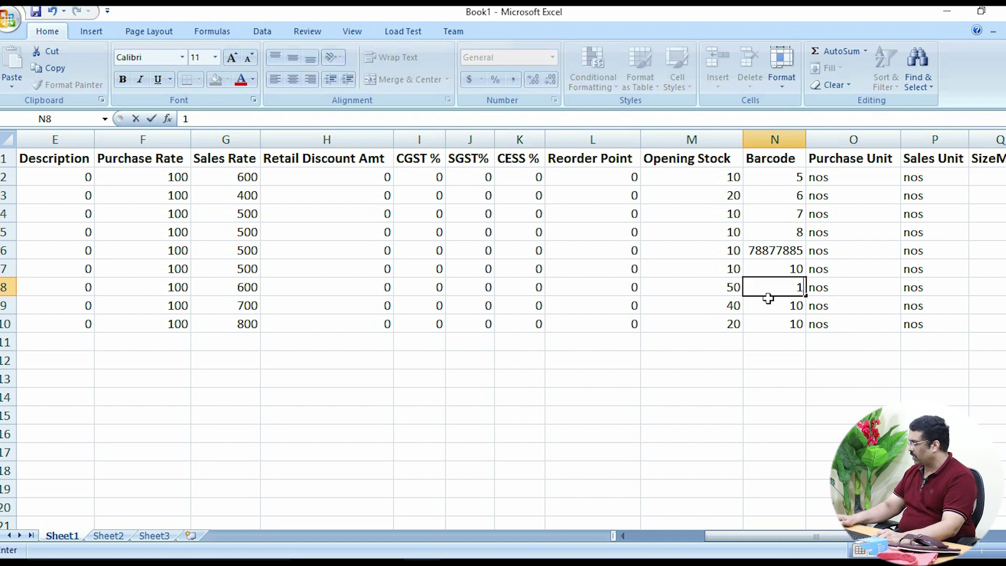
key("Return")
type("12")
key("Return")
type("13")
key("Return")
Step: Replace the Barcode of CHAPPAL 9 in cell N9 with 1004
left_click(780, 307)
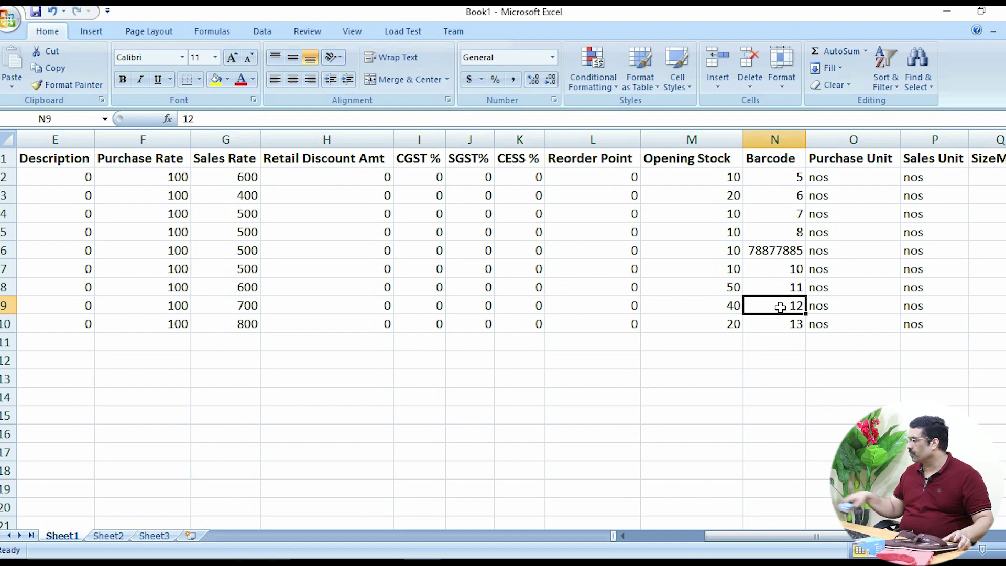
type("1004")
key("Return")
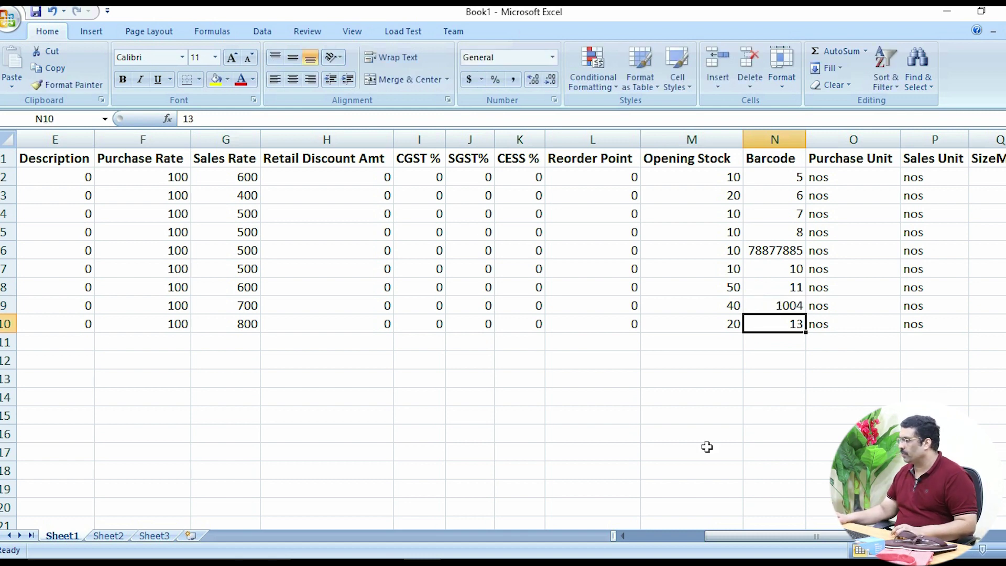
Step: Review the product sheet across all columns, including the HSN Code values of rows 2 to 10
left_click(501, 430)
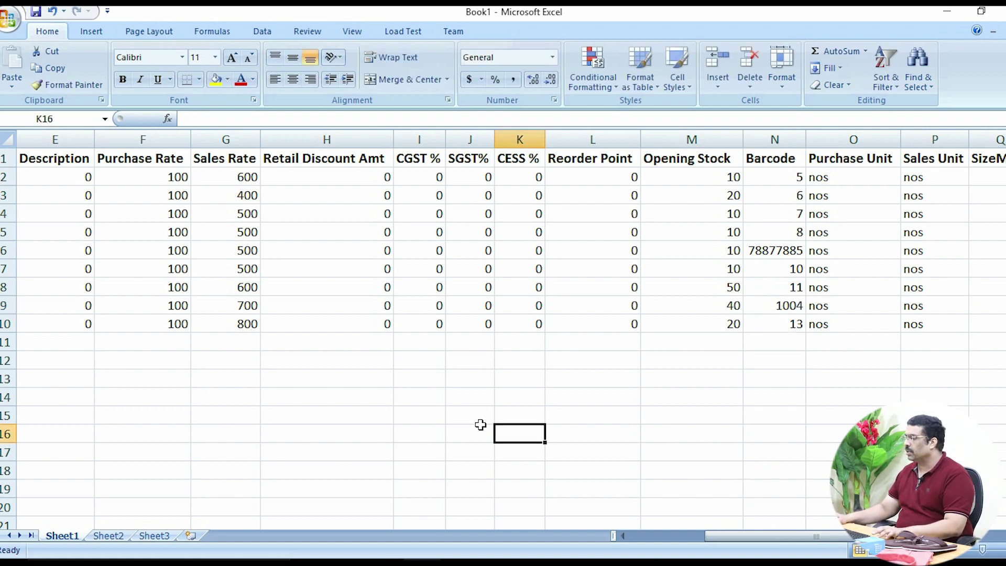
scroll(553, 370, "down", 2)
scroll(157, 341, "down", 2)
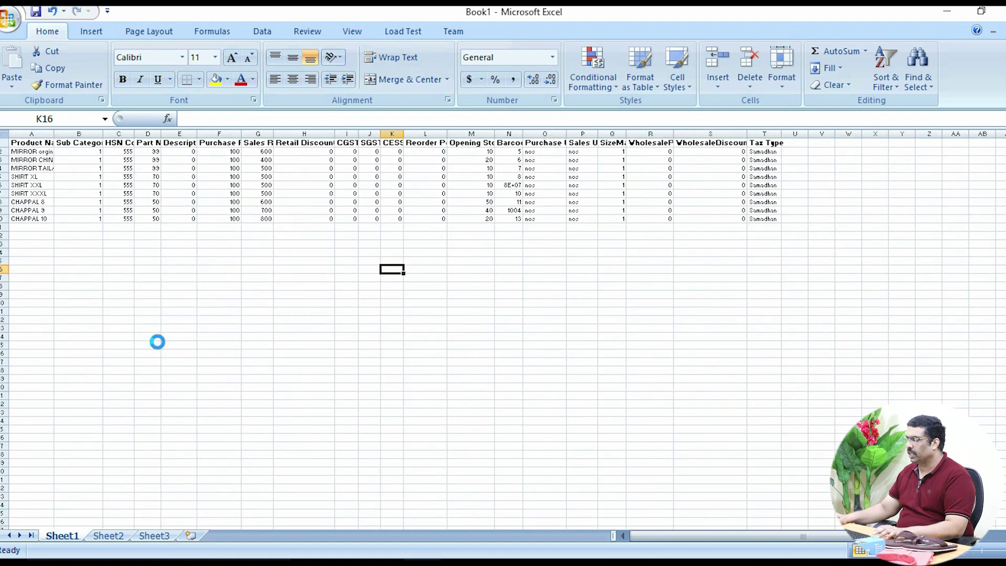
scroll(29, 306, "up", 4)
left_click_drag(768, 535, 579, 548)
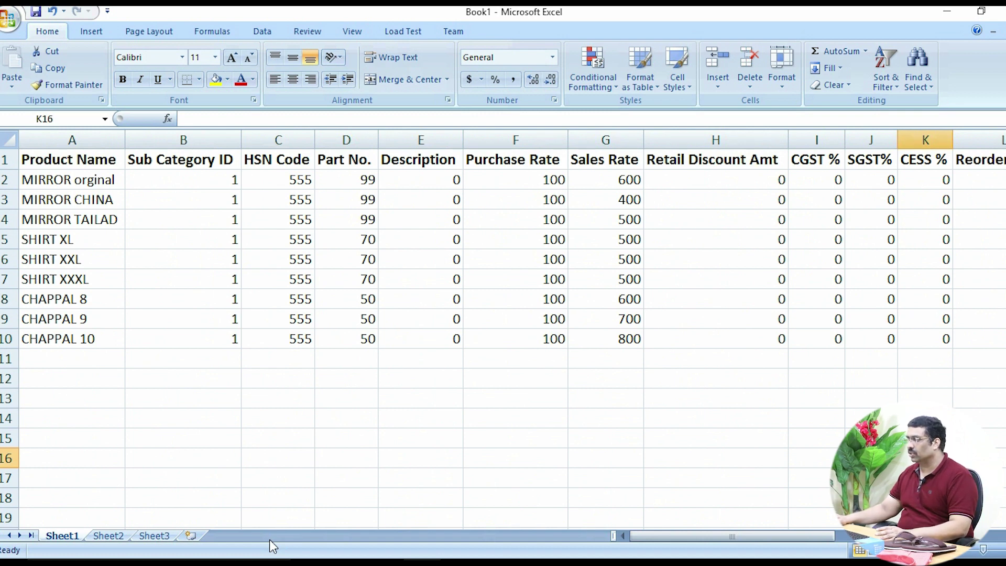
left_click(58, 439)
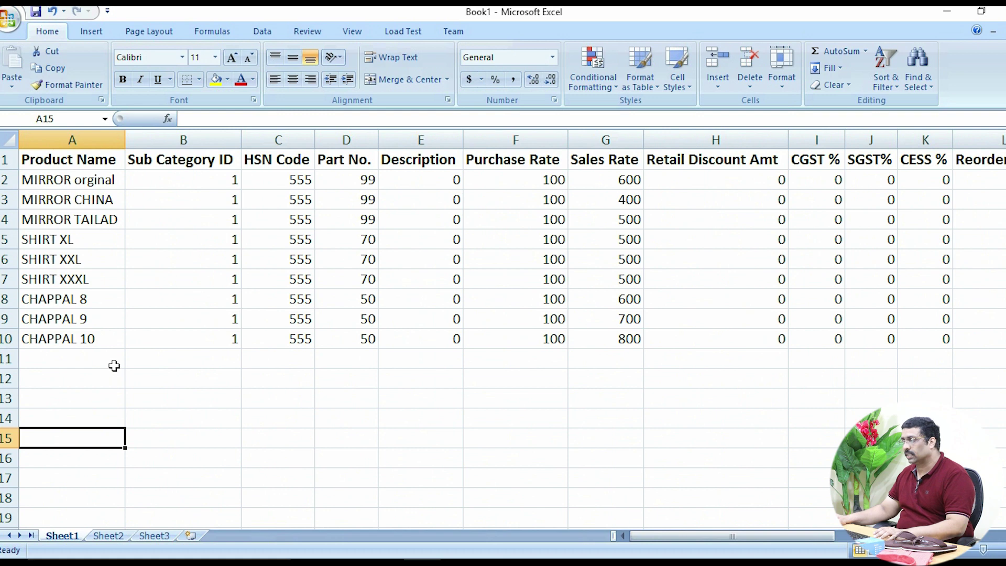
left_click_drag(268, 180, 273, 330)
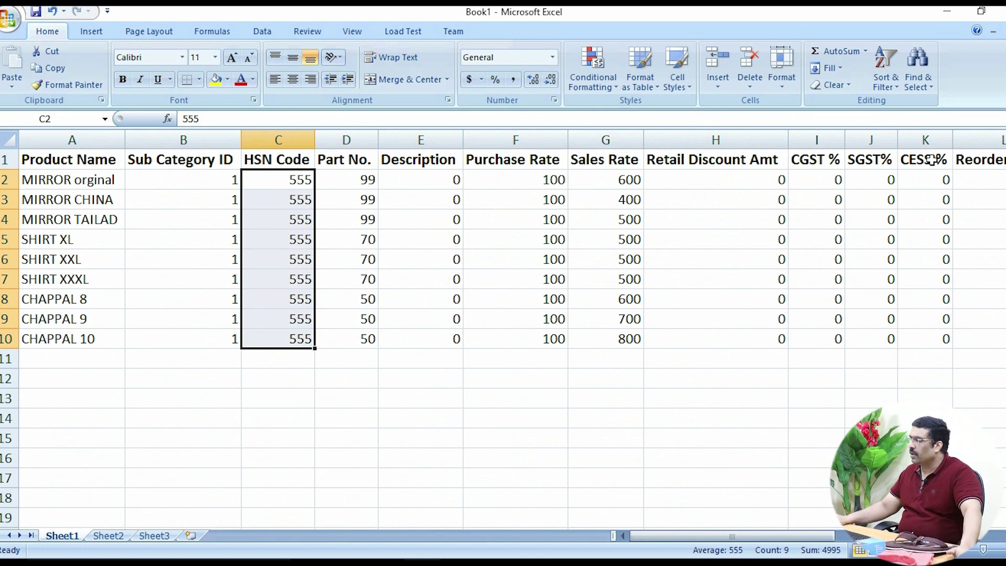
left_click(554, 425)
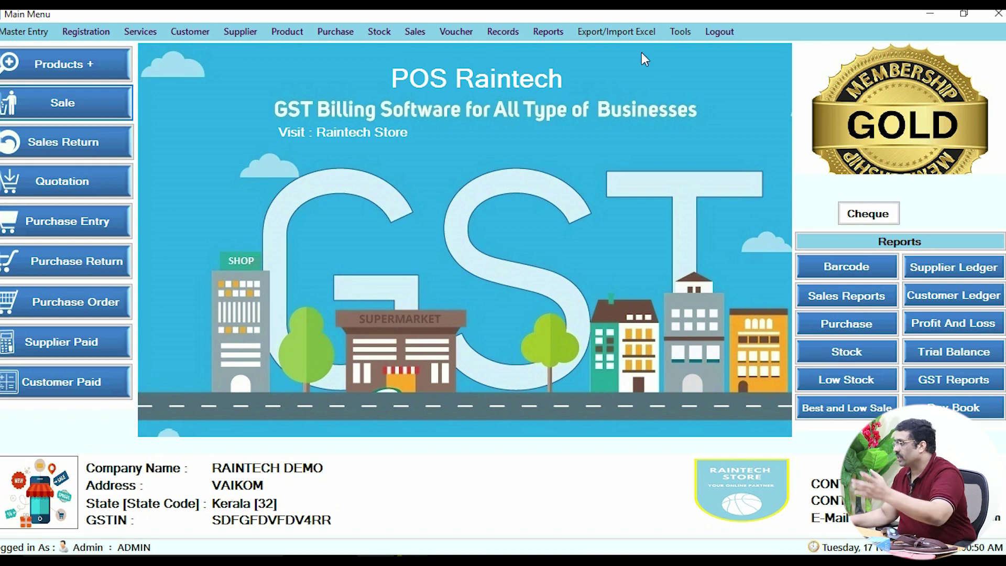
Step: Import the products from the Book1 workbook on the Desktop into POS Raintech and save the imported records
left_click(608, 32)
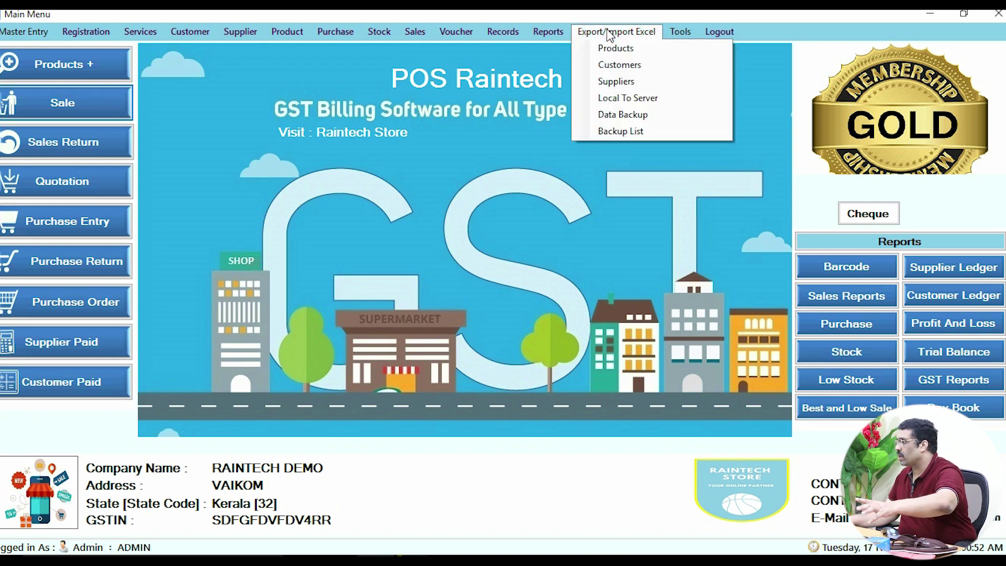
left_click(610, 51)
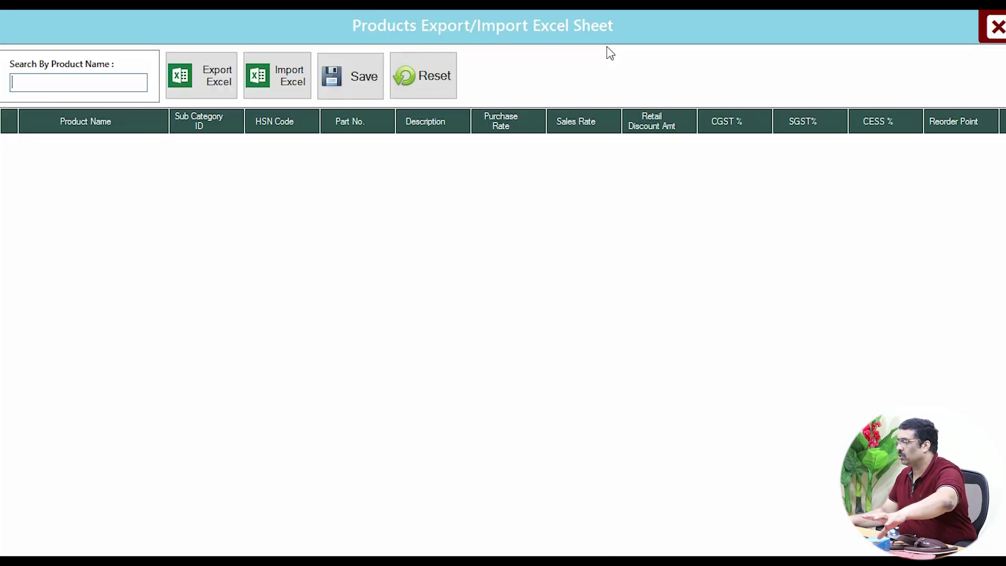
left_click(281, 81)
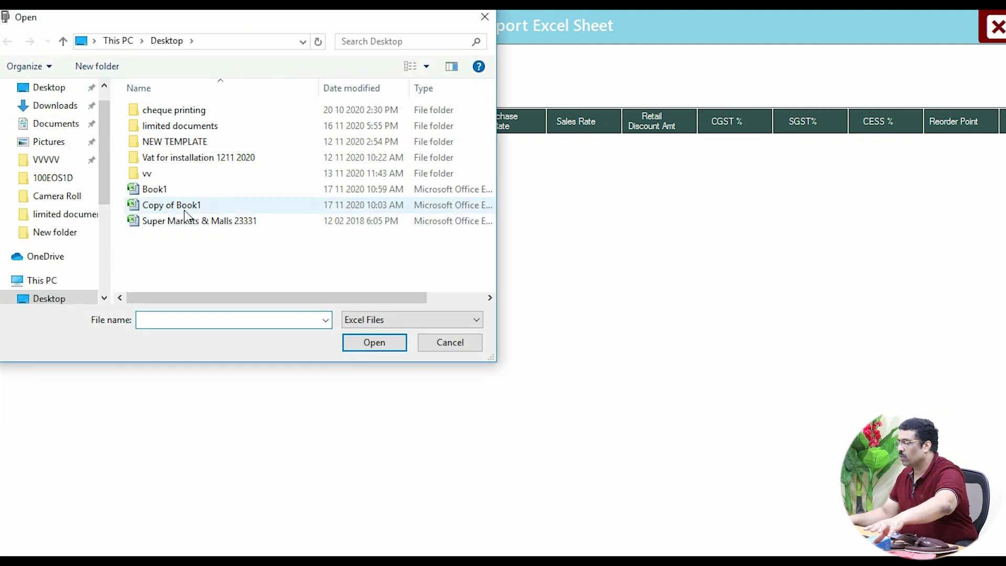
left_click(167, 190)
left_click(357, 340)
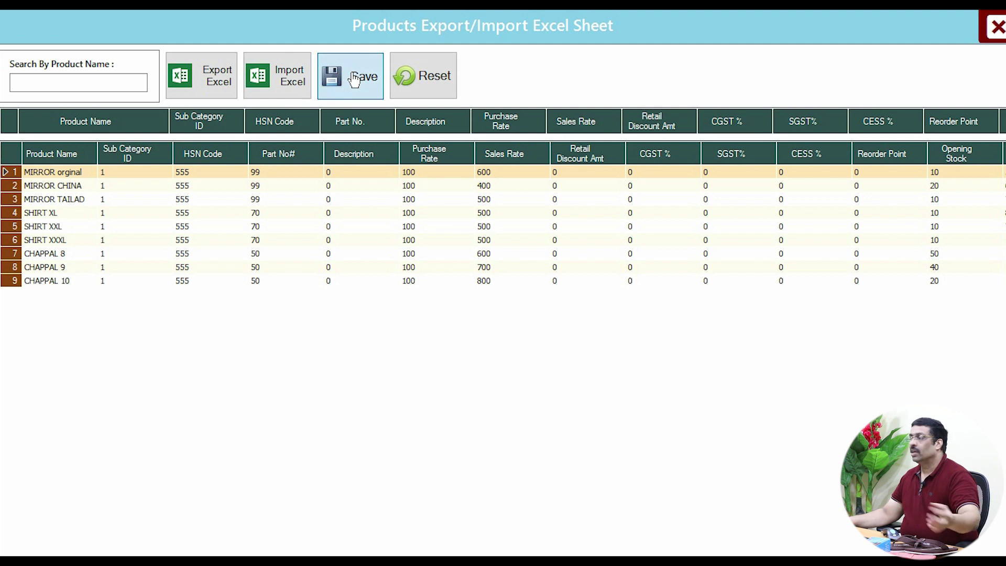
left_click(336, 79)
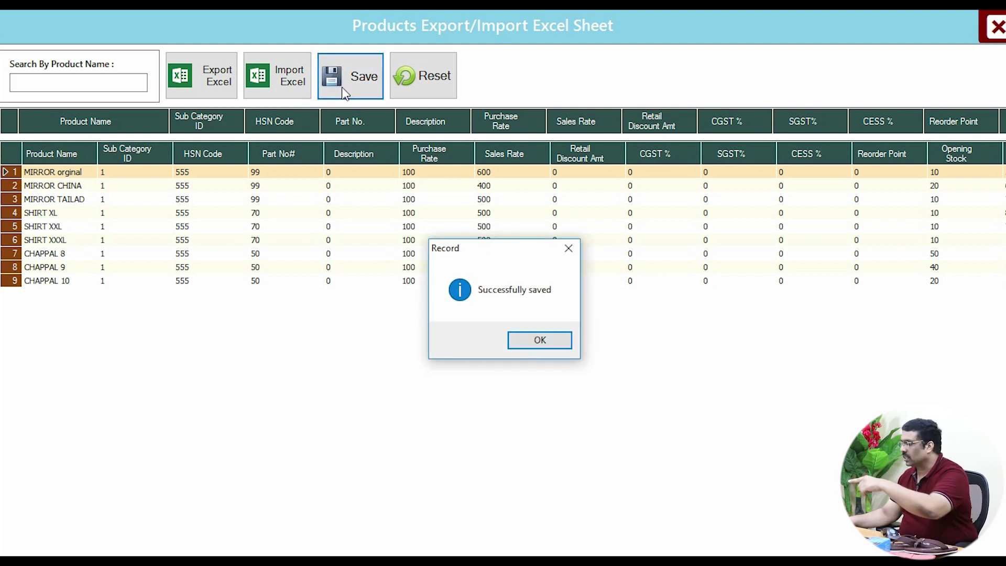